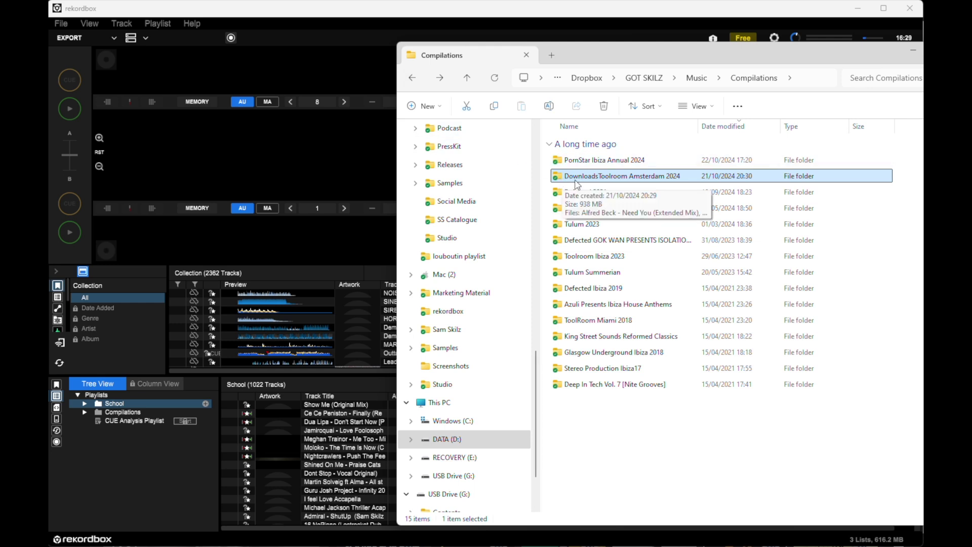
Step: Open the DownloadsToolroom Amsterdam 2024 folder of MP3s, then switch to the Traxsource browser window
left_click(575, 178)
key("Return")
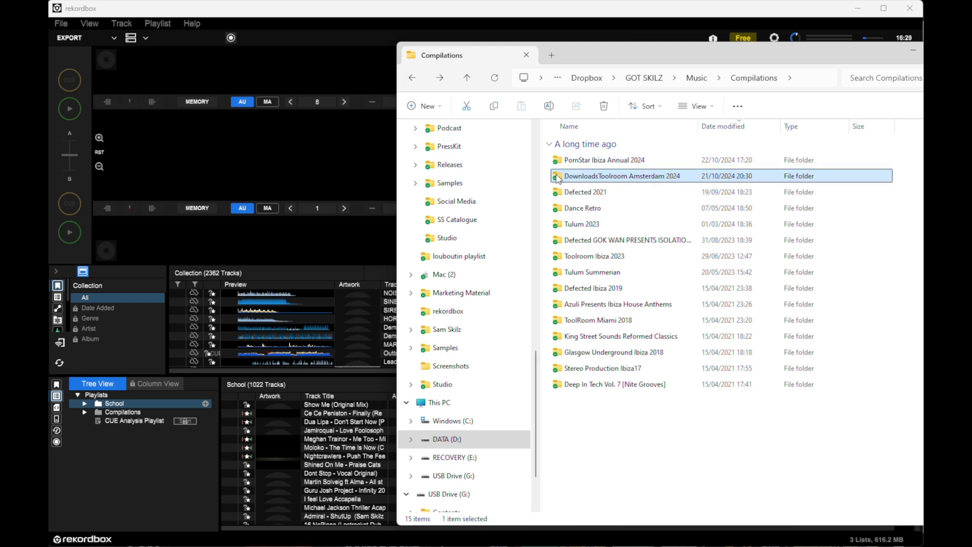
double_click(577, 178)
scroll(579, 182, "down", 7)
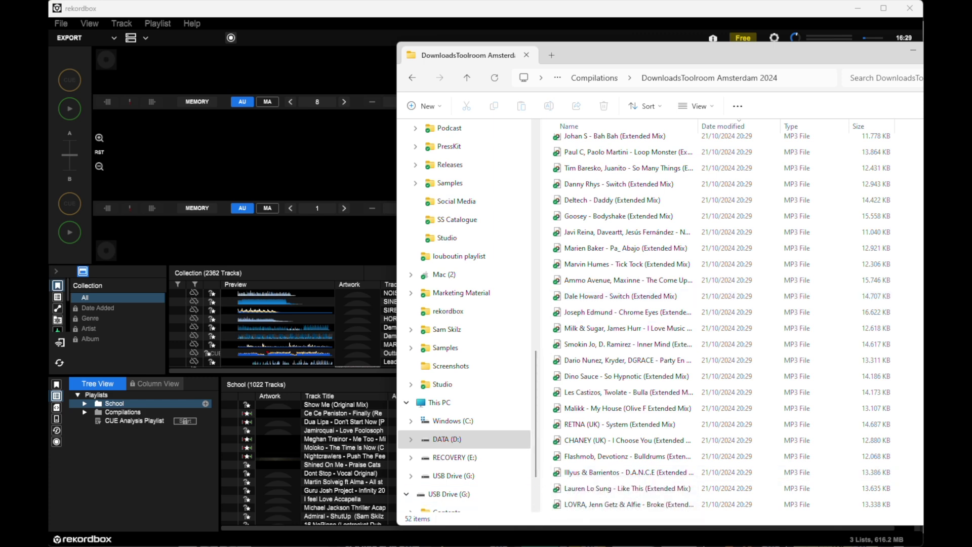
key("alt+Tab")
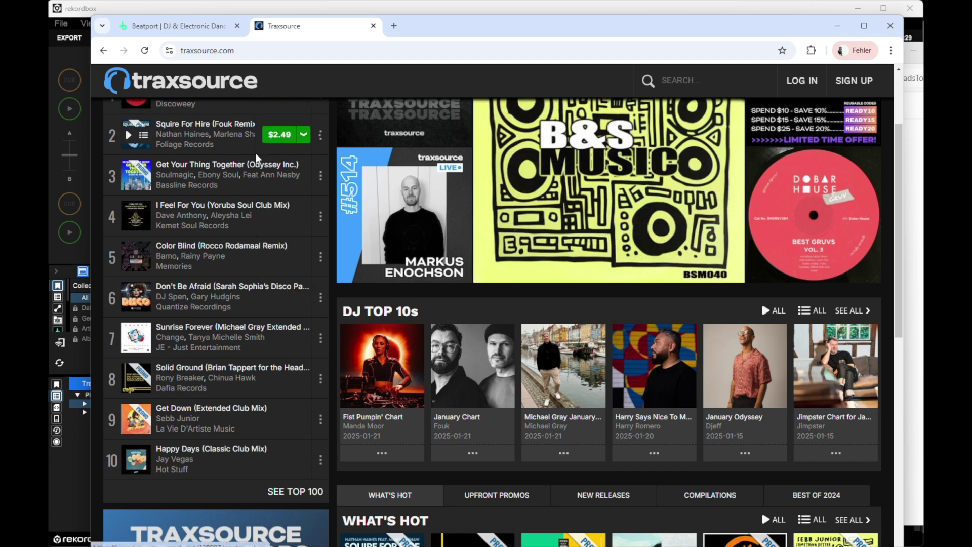
Step: Browse Traxsource's top 10 tracks, DJ charts and hot releases, then switch to the Beatport tab
scroll(301, 187, "up", 3)
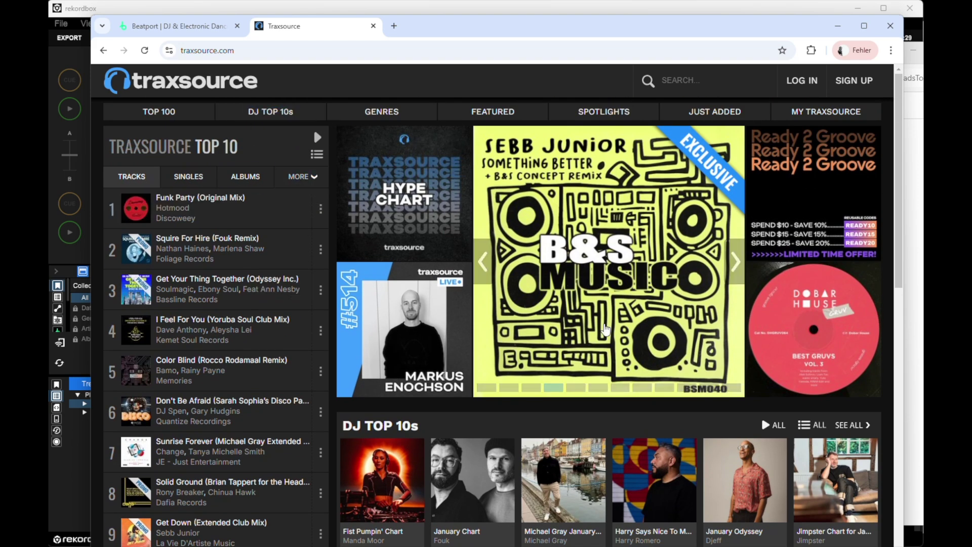
mouse_move(384, 121)
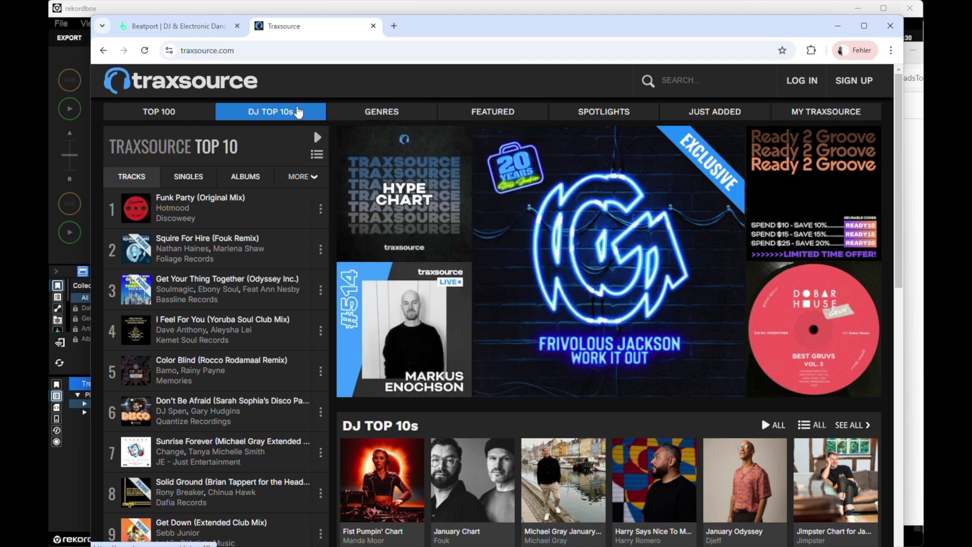
scroll(471, 365, "down", 2)
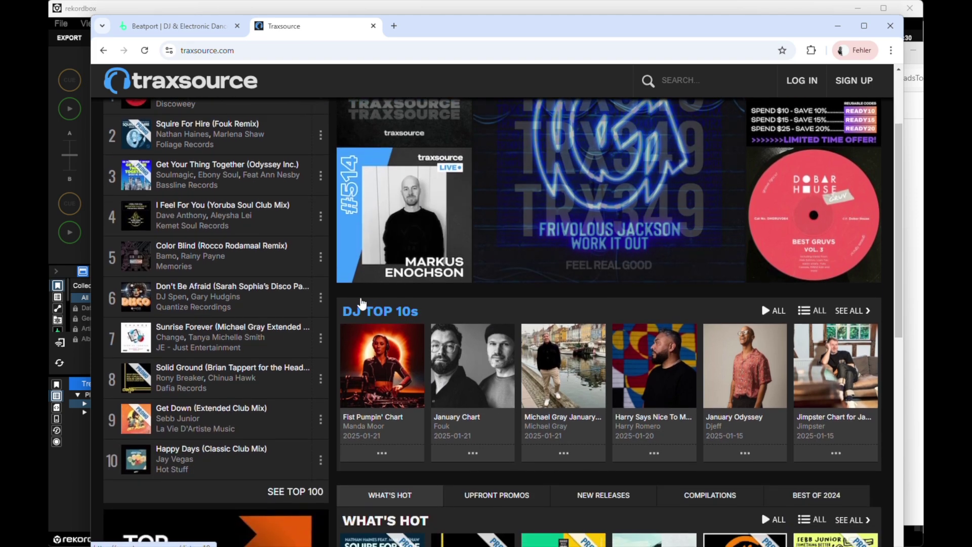
mouse_move(357, 451)
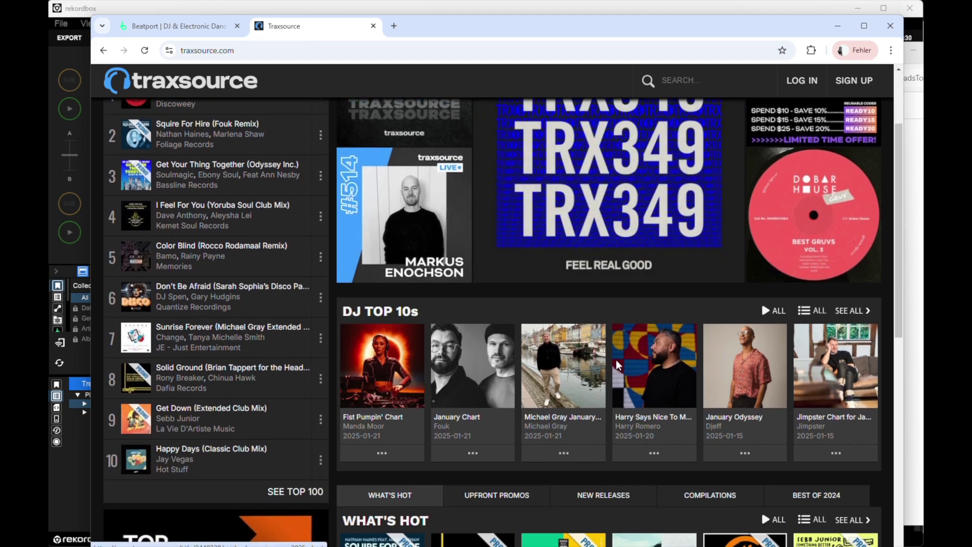
scroll(548, 412, "down", 1)
scroll(548, 411, "down", 2)
mouse_move(512, 374)
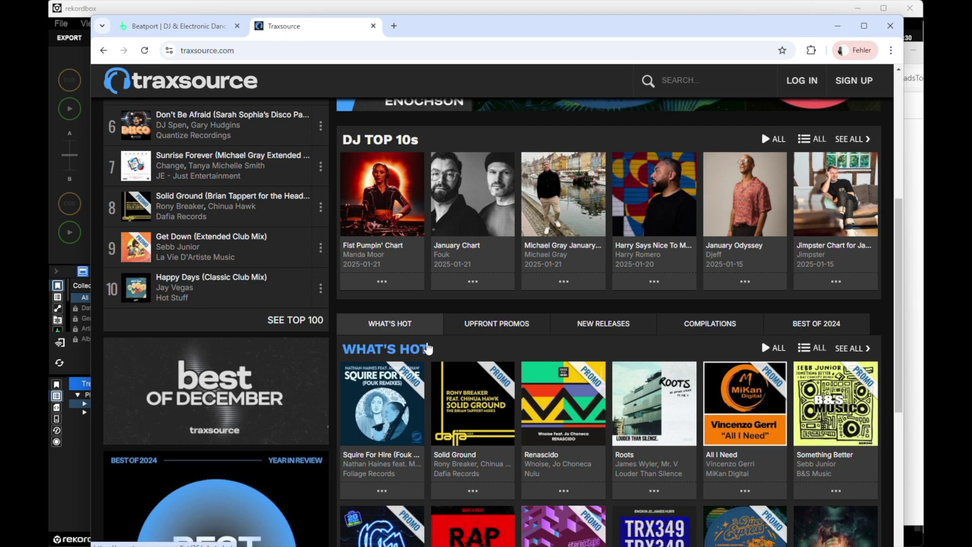
scroll(425, 329, "down", 4)
scroll(425, 313, "up", 9)
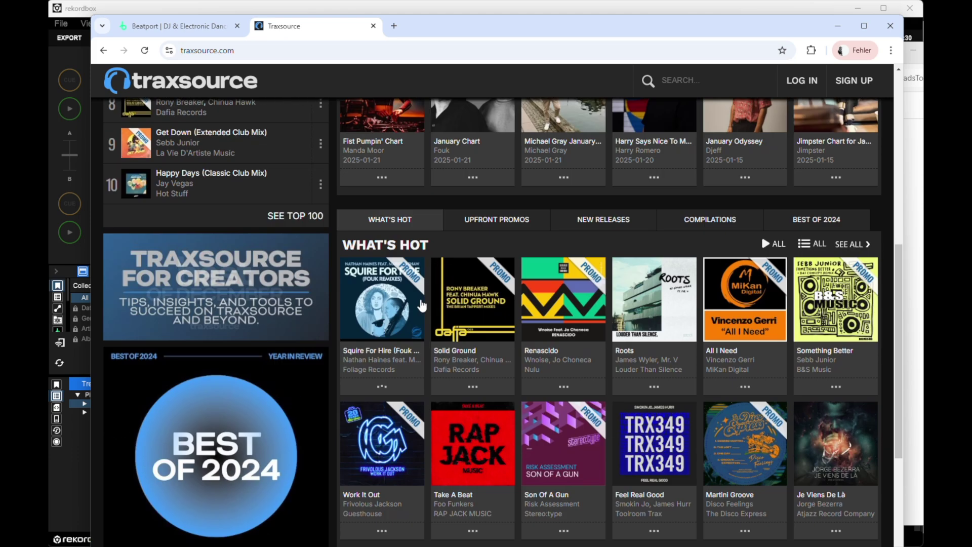
mouse_move(163, 187)
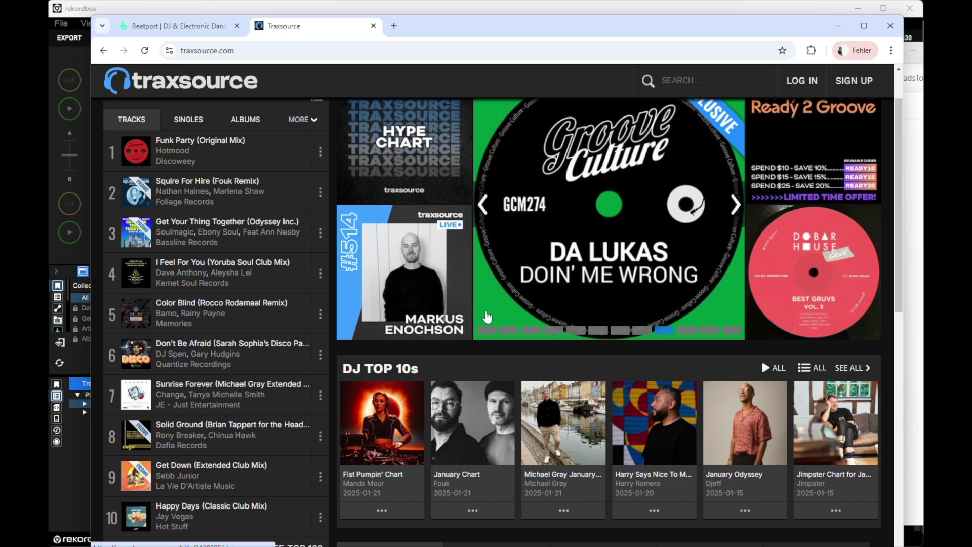
left_click(174, 31)
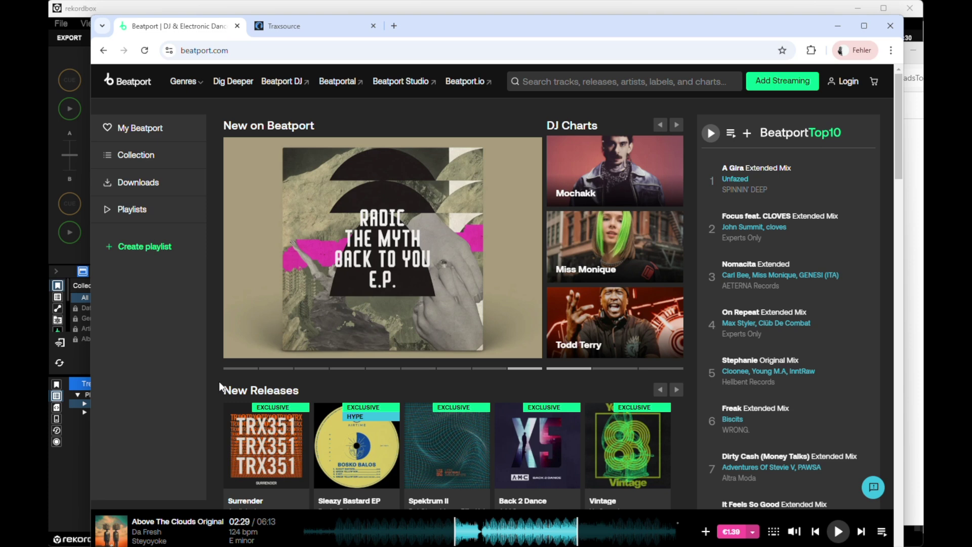
mouse_move(199, 89)
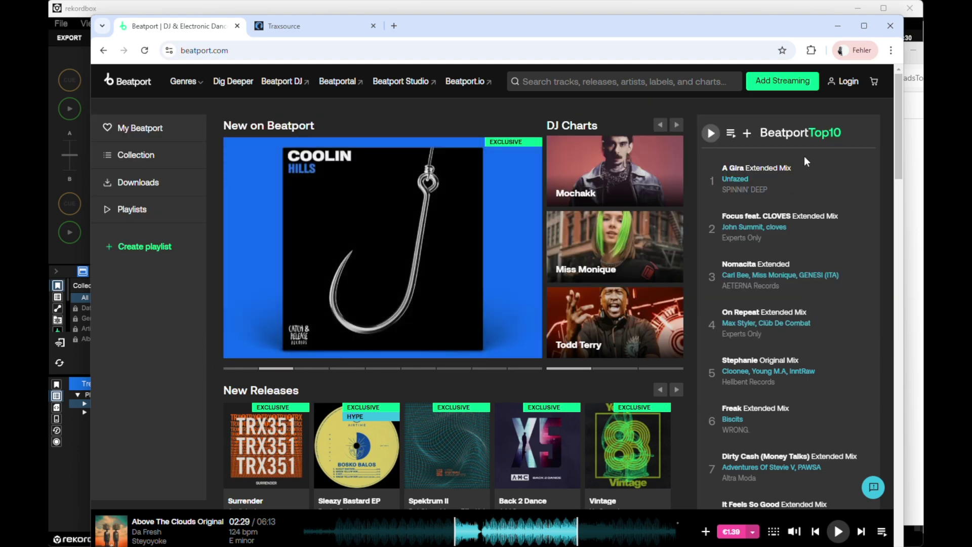
scroll(791, 154, "down", 20)
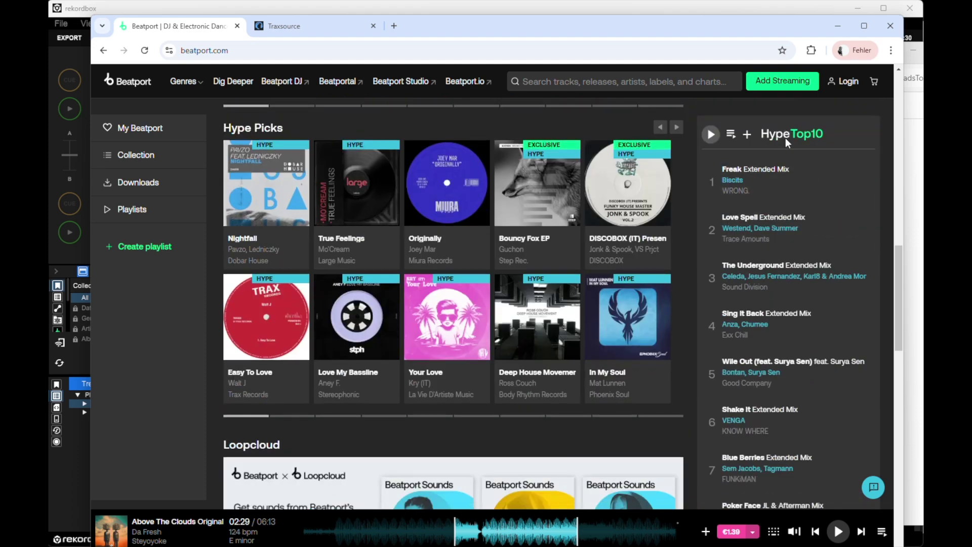
scroll(757, 352, "down", 3)
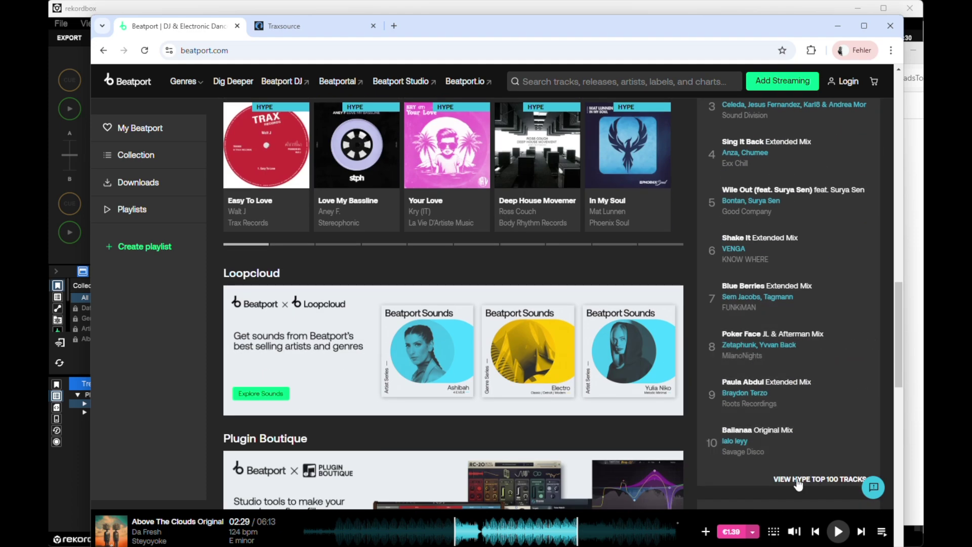
scroll(570, 342, "up", 5)
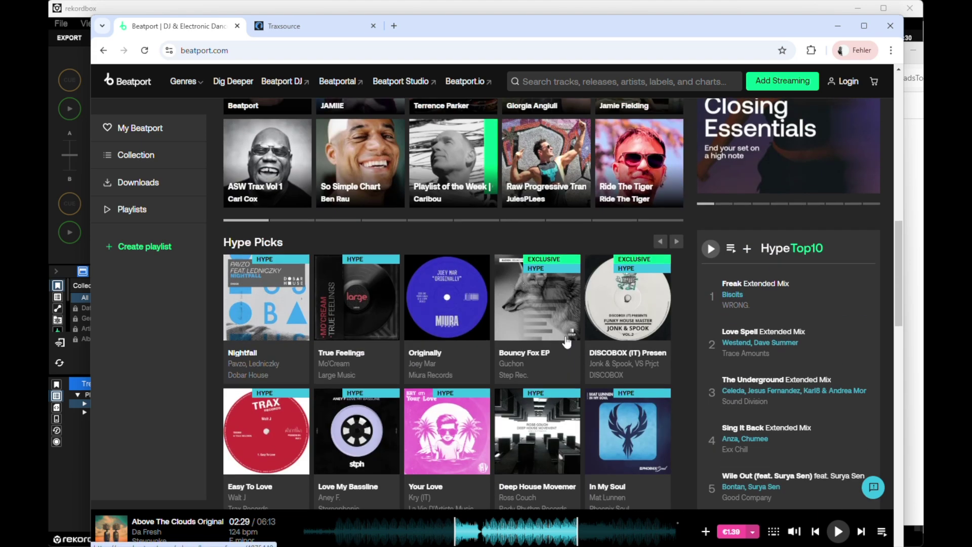
scroll(268, 206, "up", 3)
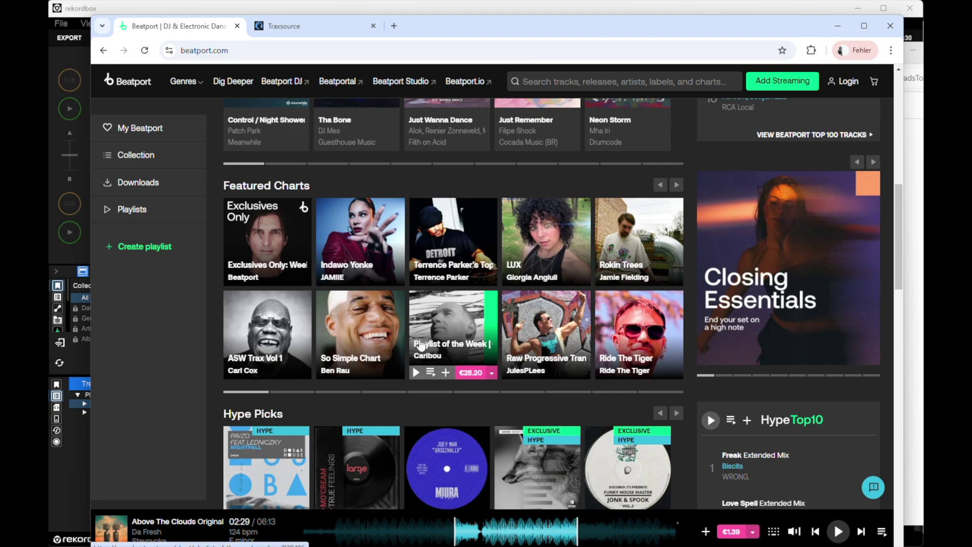
scroll(246, 228, "down", 4)
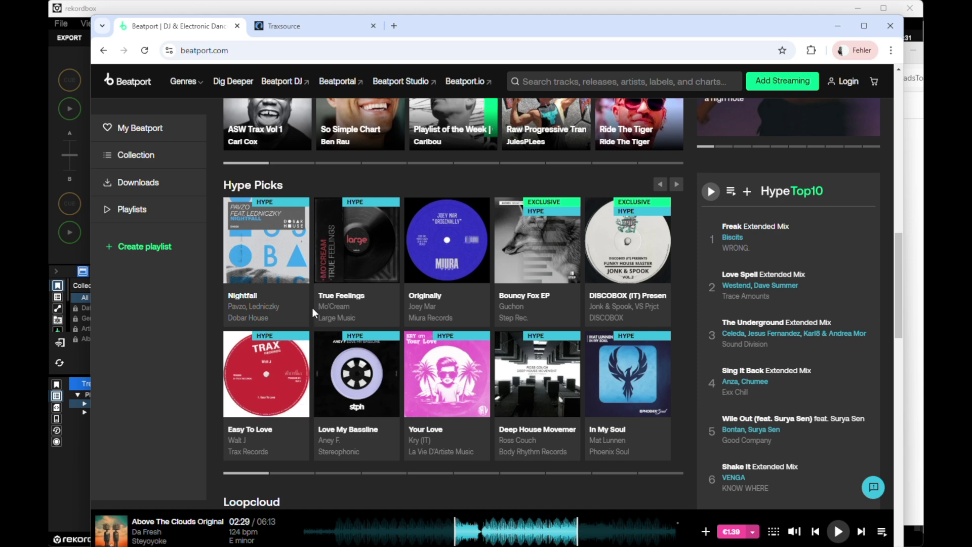
mouse_move(305, 317)
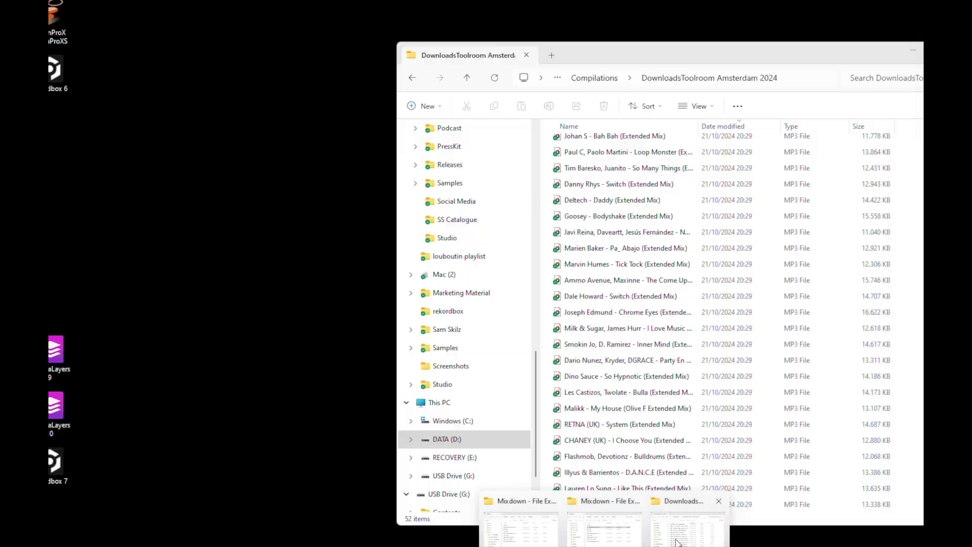
Step: Create a new folder under Playlists in rekordbox and name it Toolroom
left_click(688, 521)
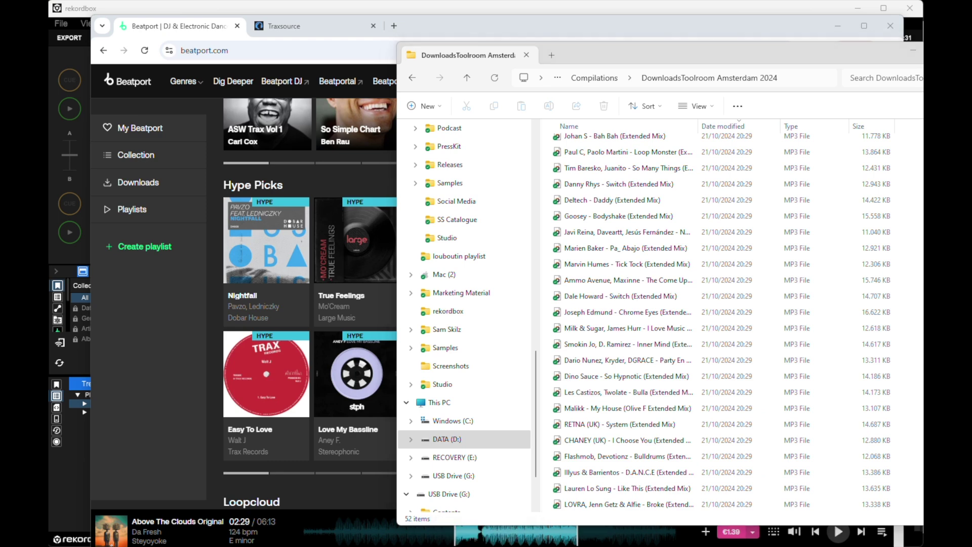
key("alt+Tab")
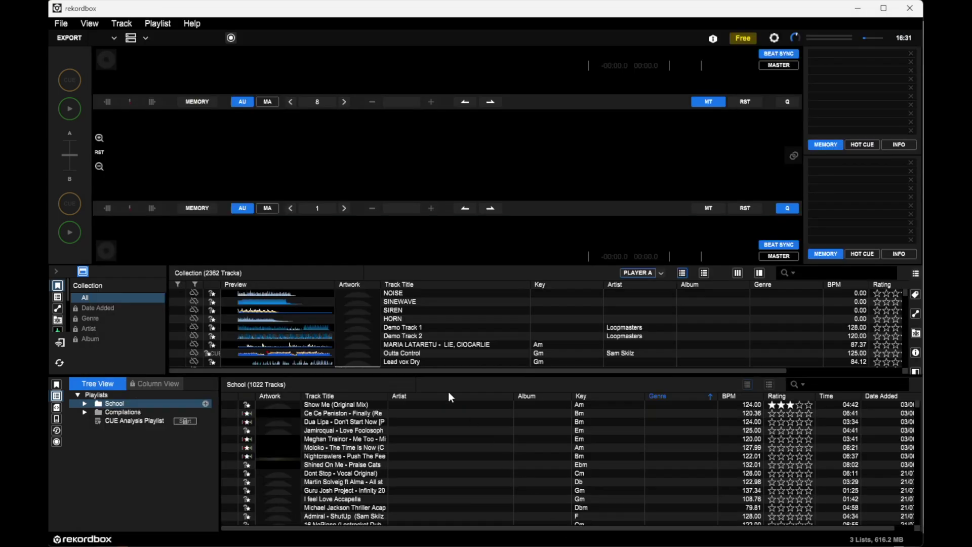
left_click(100, 393)
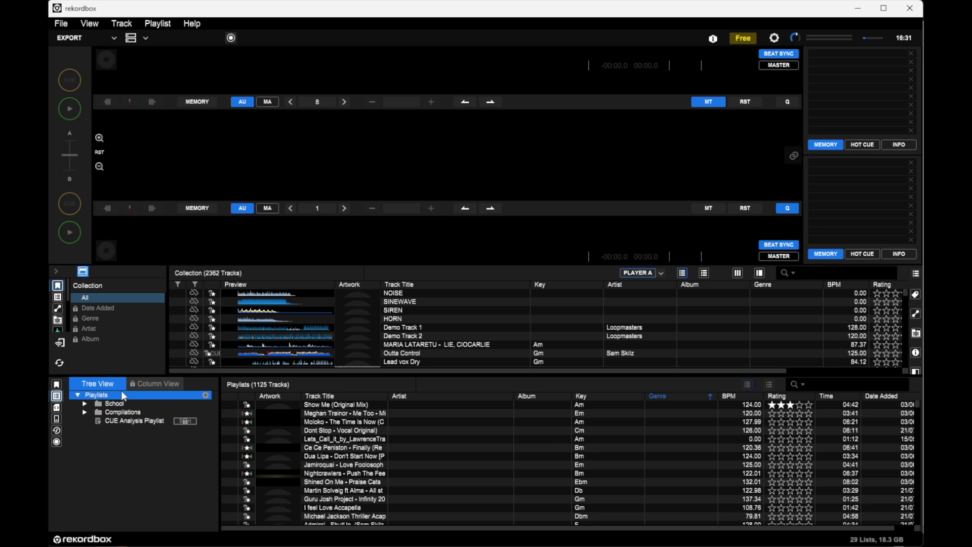
right_click(122, 395)
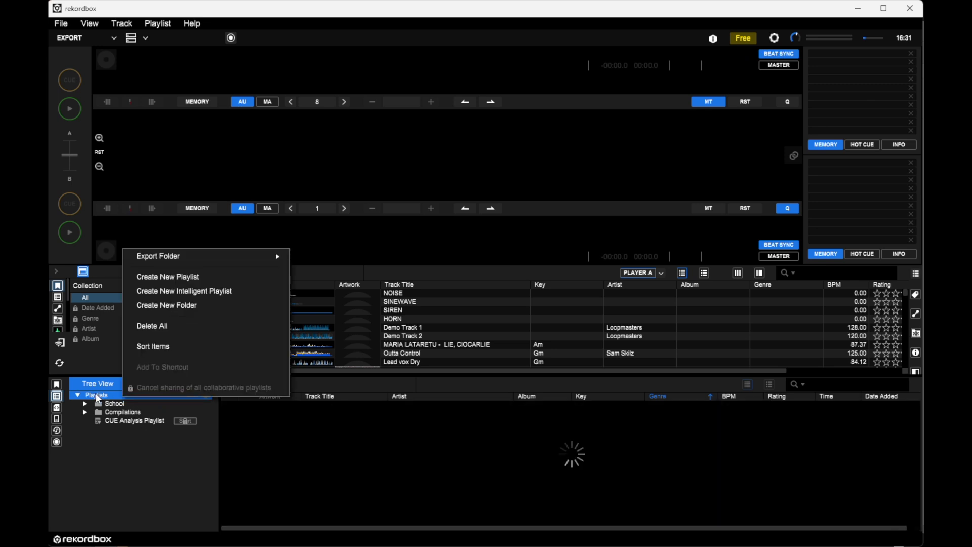
left_click(172, 303)
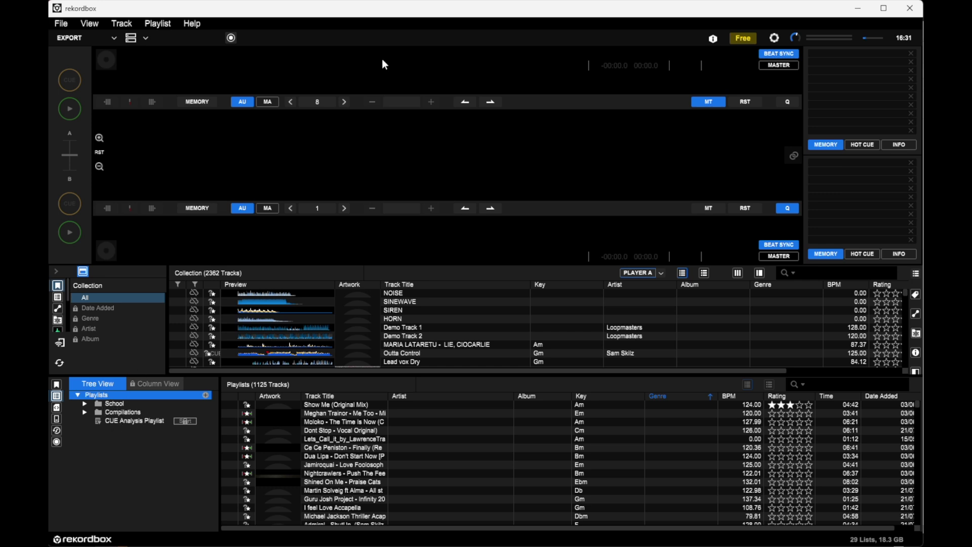
left_click(427, 19)
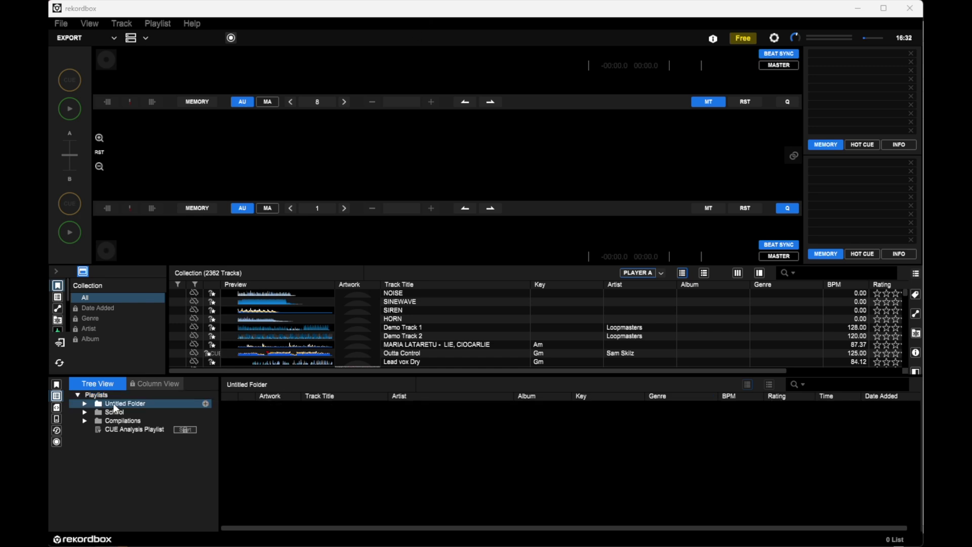
double_click(143, 403)
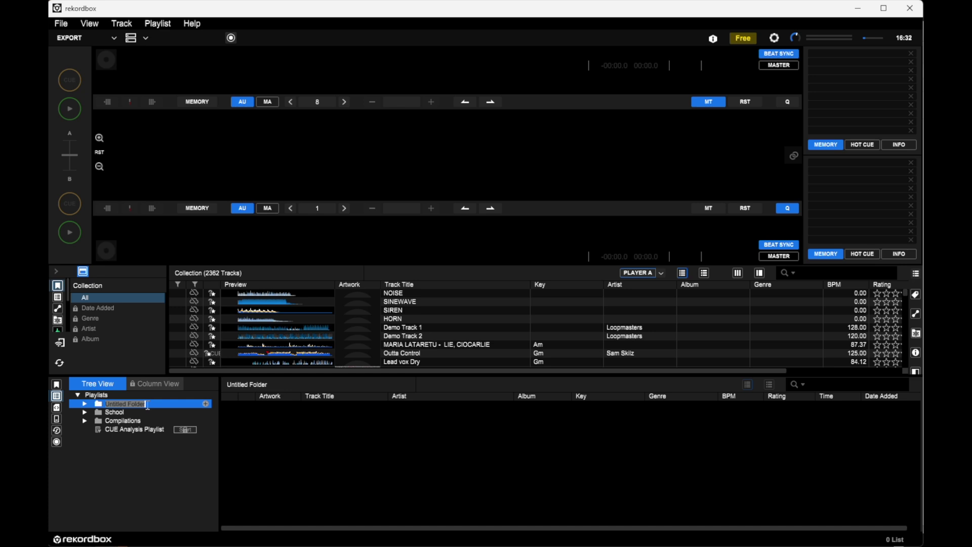
type("Toolroom")
Step: Add a playlist named Compition inside the Toolroom folder
left_click(205, 404)
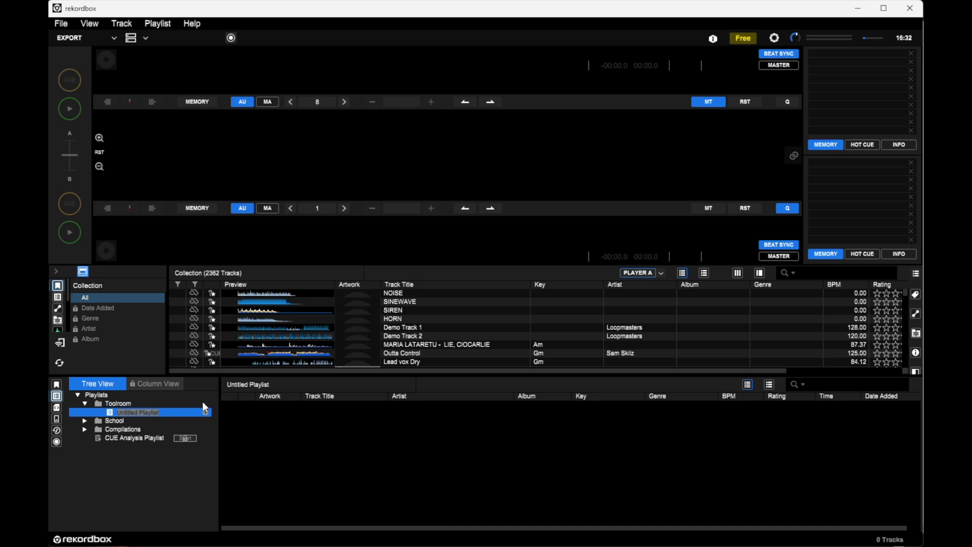
type("Compition")
key("Return")
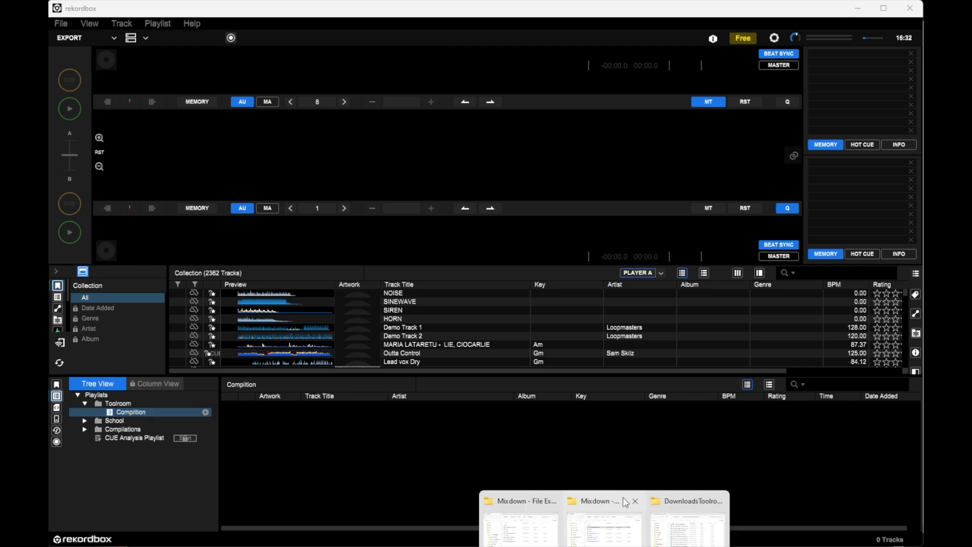
left_click(663, 521)
Step: Select the track files from Dipzy - Back It Up to the last one and drag them toward rekordbox
scroll(597, 203, "up", 7)
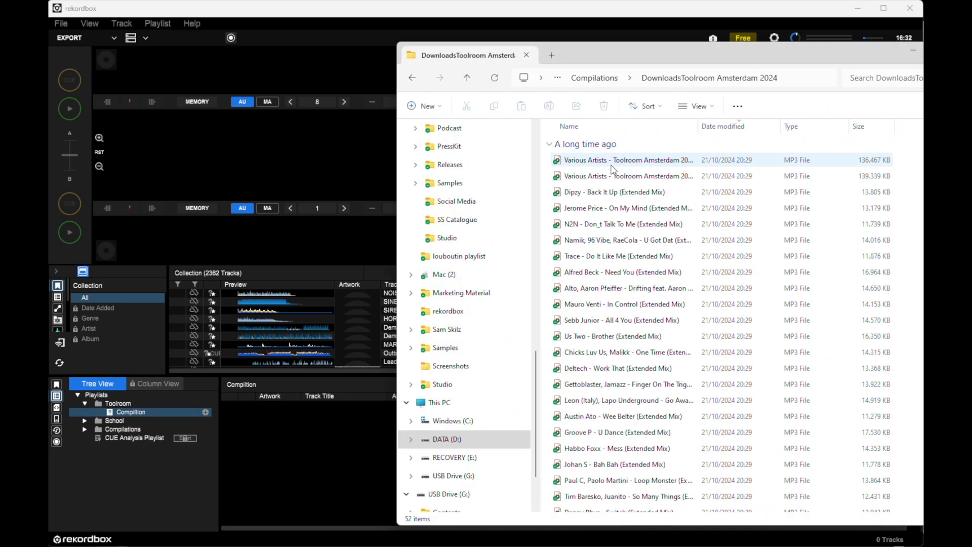
left_click(591, 194)
scroll(595, 198, "down", 3)
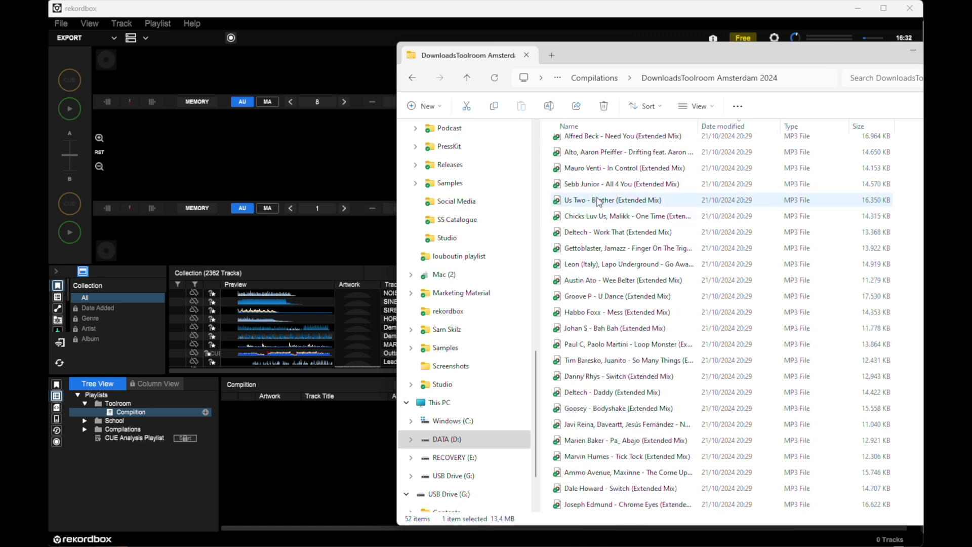
scroll(603, 182, "up", 3)
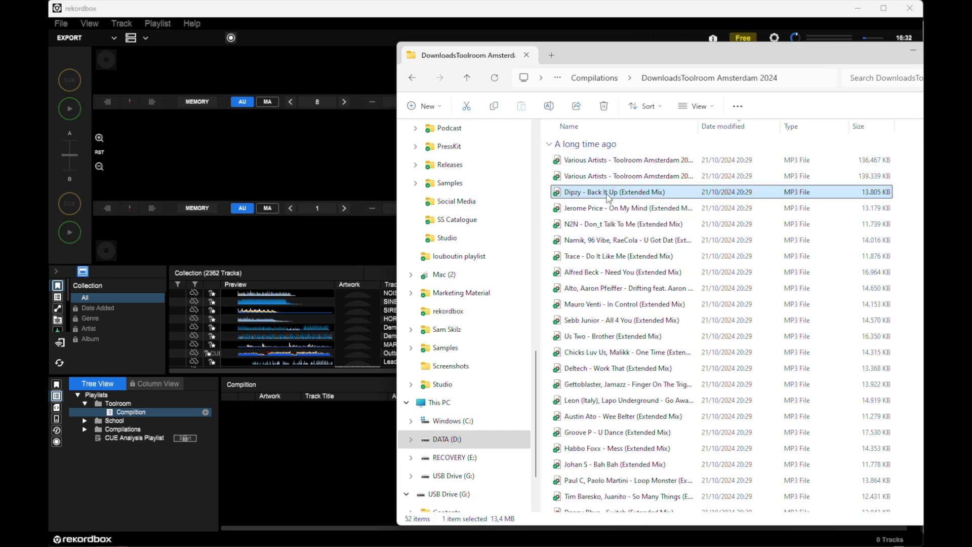
scroll(609, 202, "down", 10)
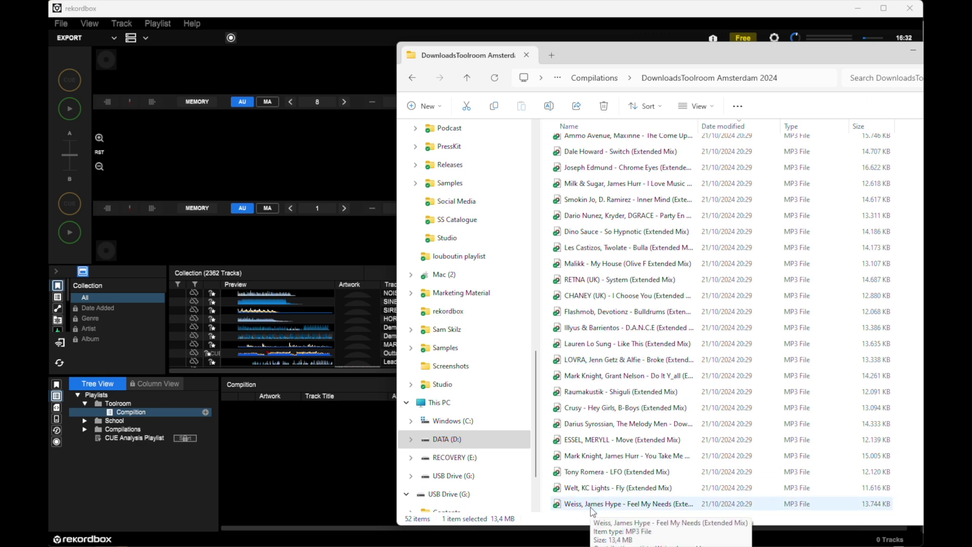
left_click(595, 506, "shift")
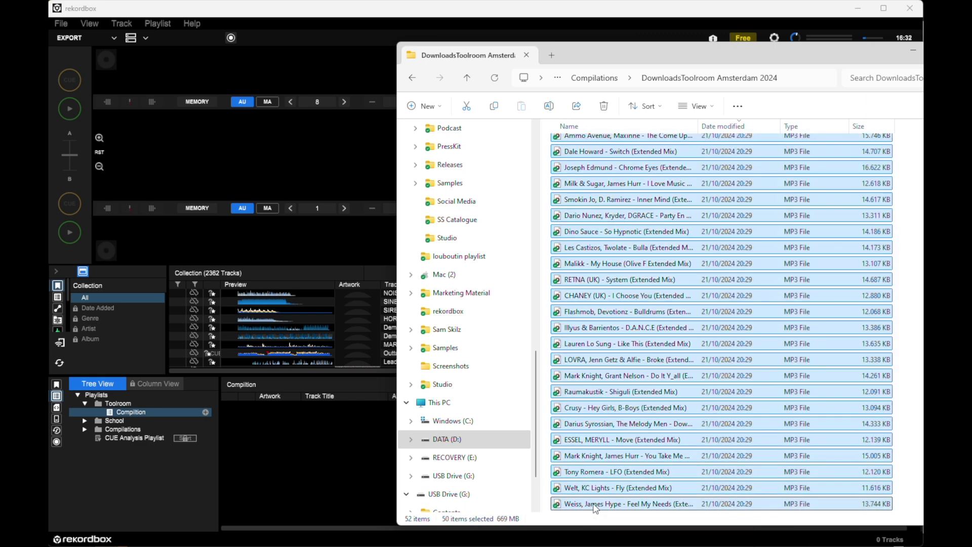
left_click_drag(615, 336, 335, 420)
mouse_move(597, 311)
left_mouse_down()
mouse_move(591, 339)
mouse_move(450, 372)
mouse_move(613, 311)
left_mouse_up()
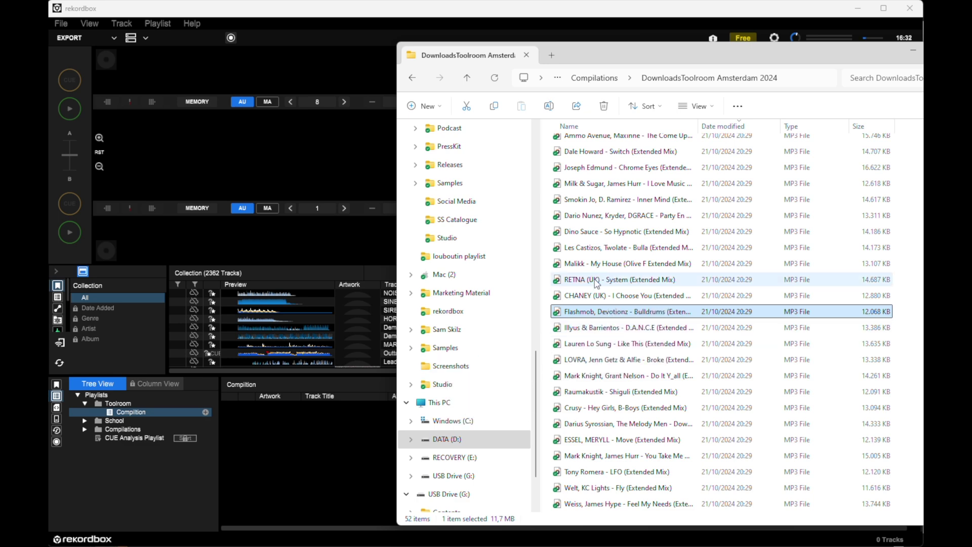
Step: Reselect all 50 Toolroom track files and drop them into the Compition playlist
scroll(596, 283, "up", 10)
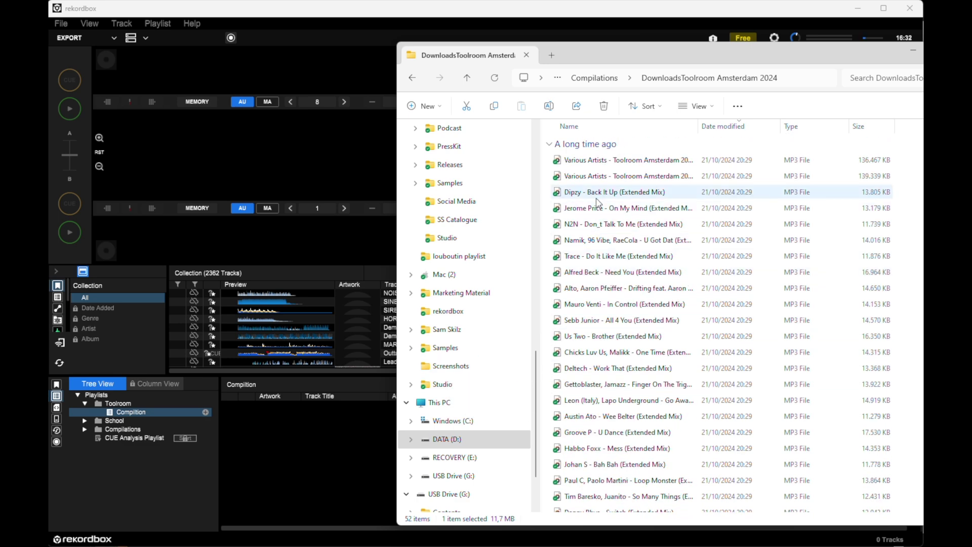
left_click(596, 198)
scroll(605, 282, "down", 10)
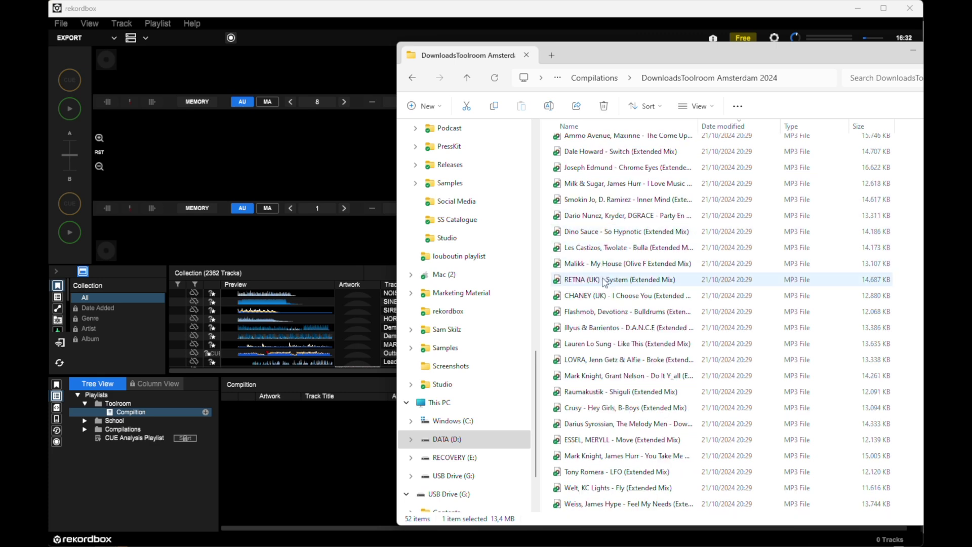
left_click(572, 505, "shift")
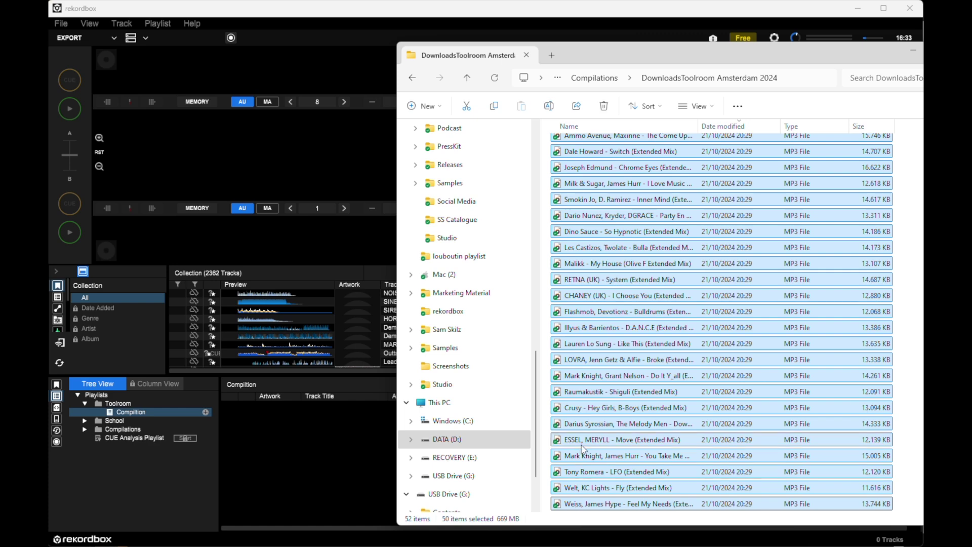
left_click_drag(610, 318, 276, 439)
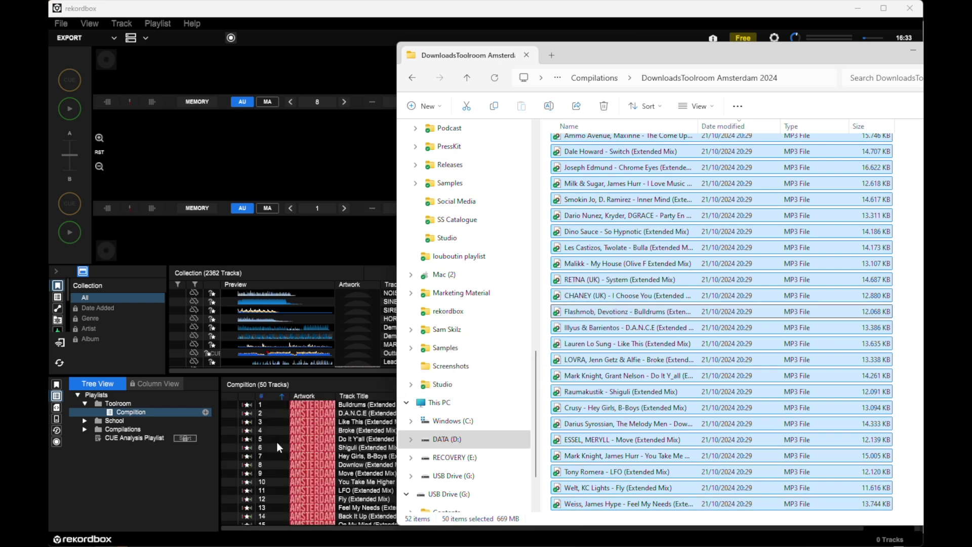
left_click(282, 441)
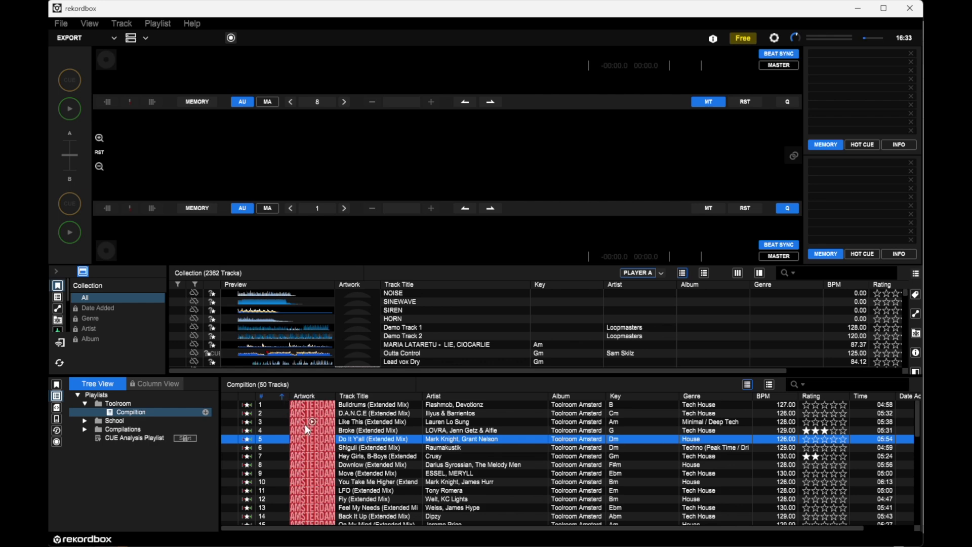
scroll(306, 427, "down", 10)
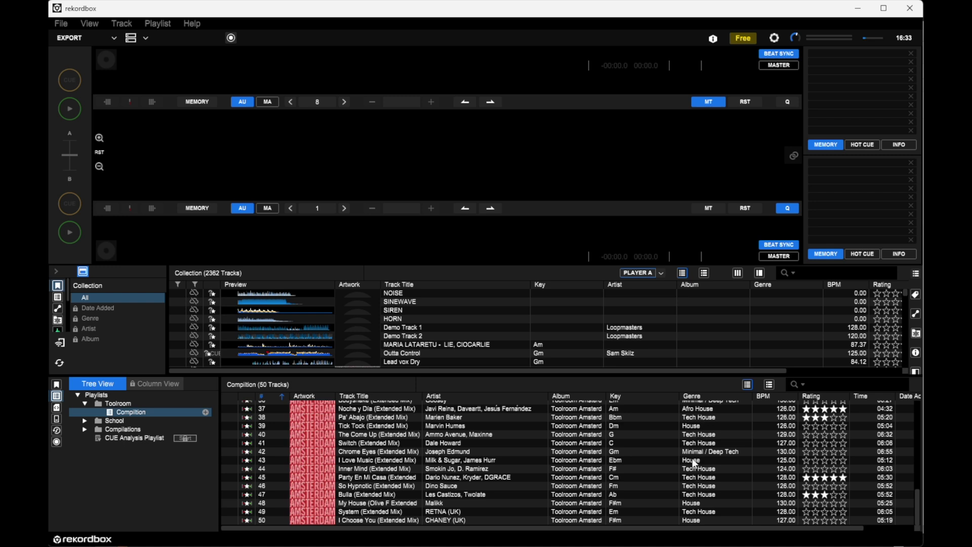
Step: Sort Compition by Genre and review the Afro House, House, Minimal / Deep Tech and Tech House groups
left_click(707, 396)
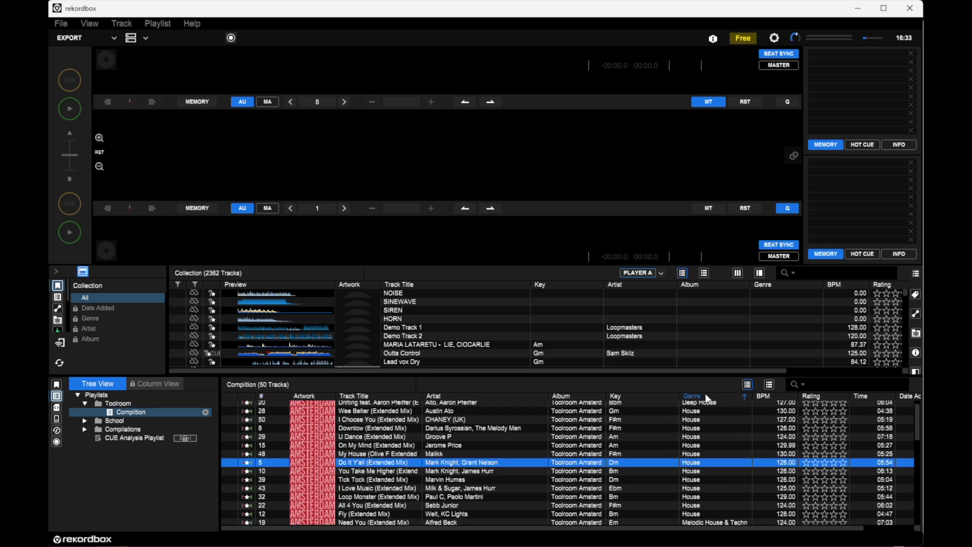
scroll(718, 400, "up", 1)
scroll(721, 408, "down", 10)
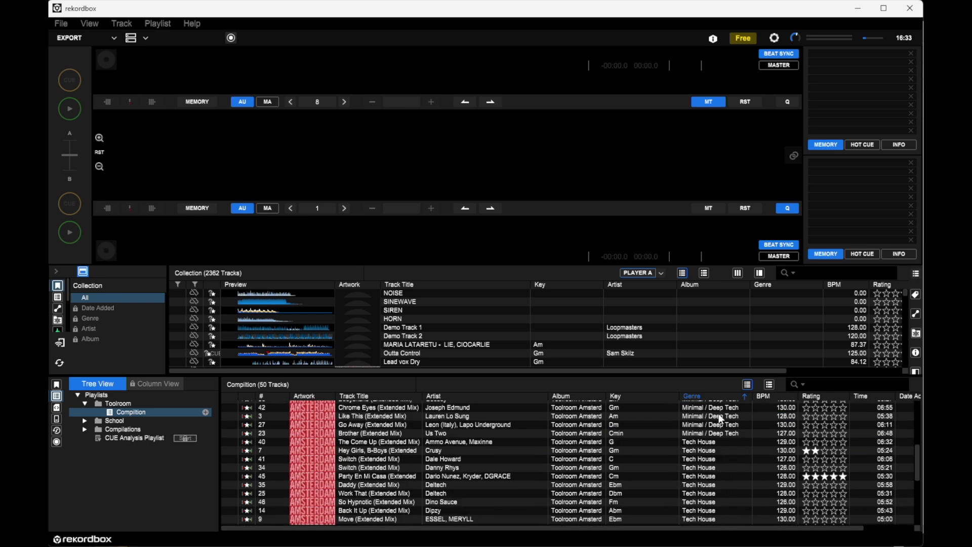
scroll(717, 413, "up", 8)
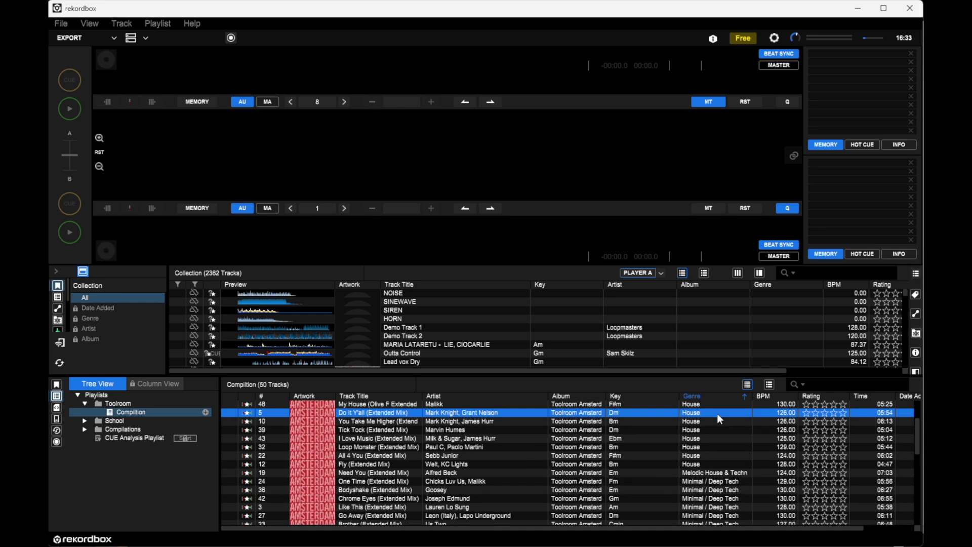
scroll(717, 413, "up", 3)
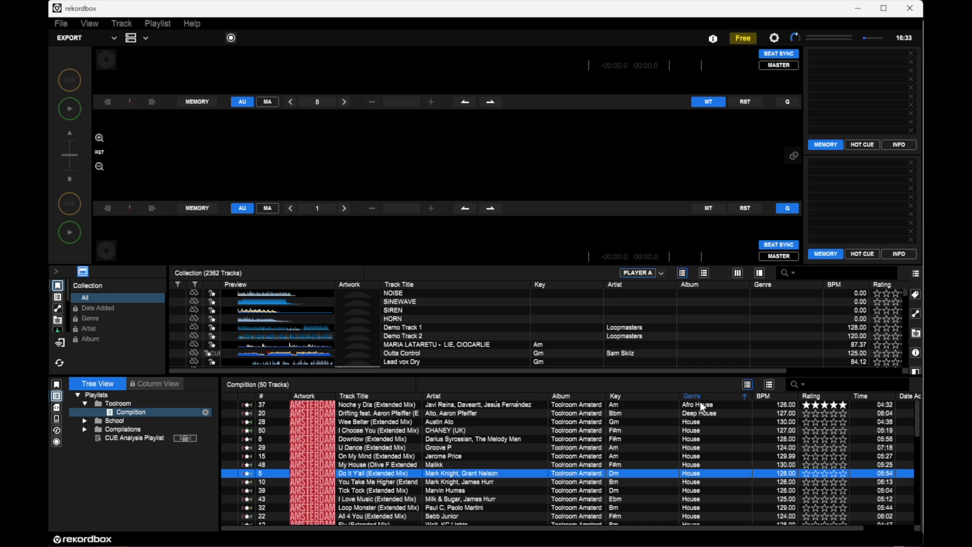
scroll(708, 429, "down", 4)
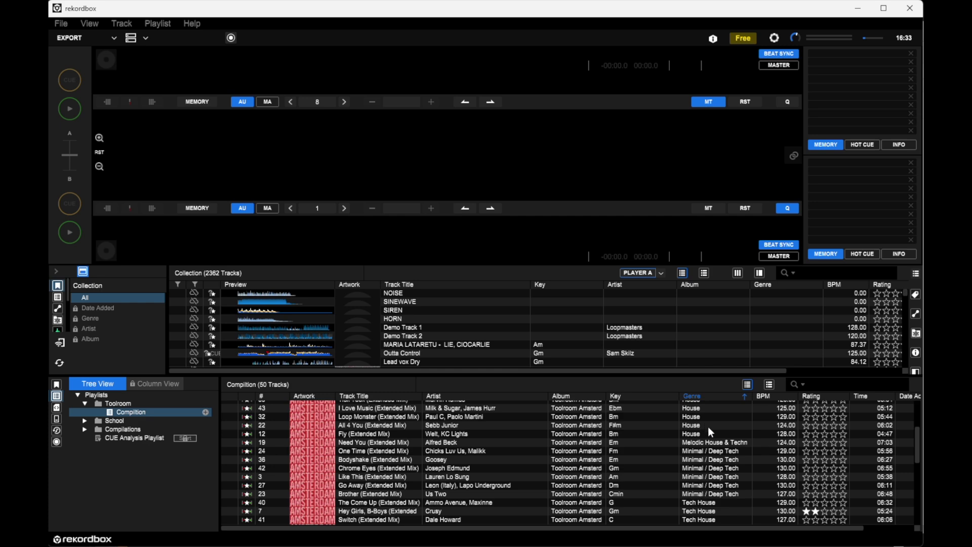
scroll(703, 473, "down", 4)
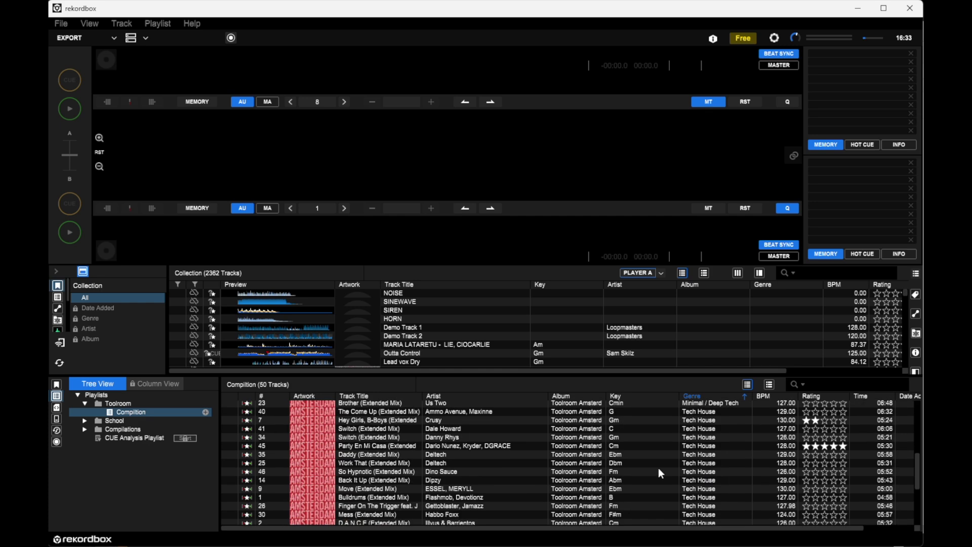
Step: Add a playlist named TechHouse to the Toolroom folder
left_click(206, 412)
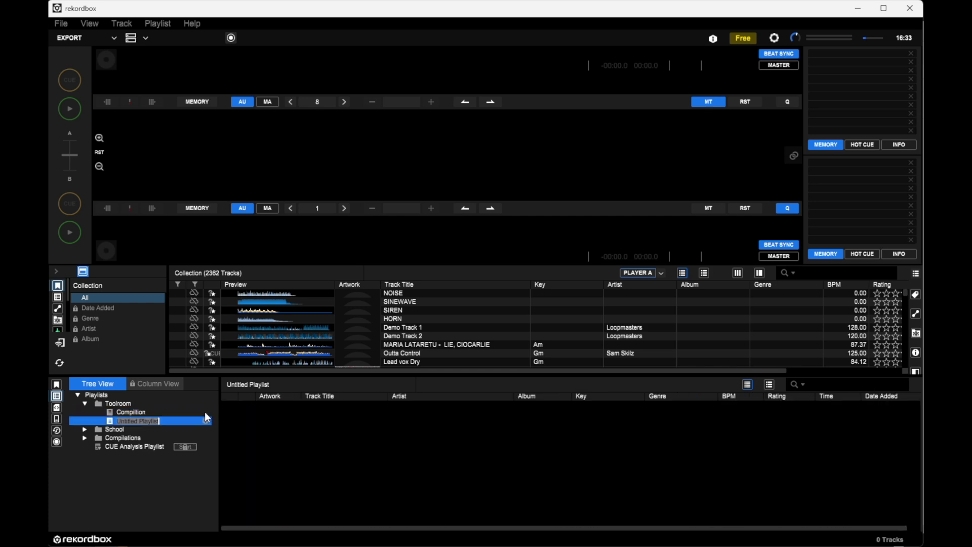
type("Tech House")
key("Return")
left_click(132, 420)
key("BackSpace")
key("Return")
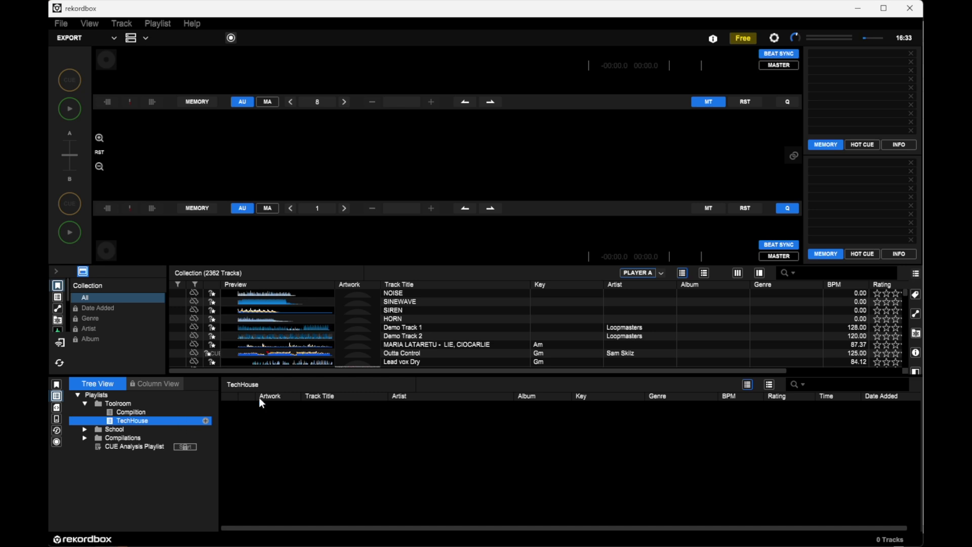
Step: Reopen Compition sorted by genre and select the first Tech House track, The Come Up
left_click(135, 412)
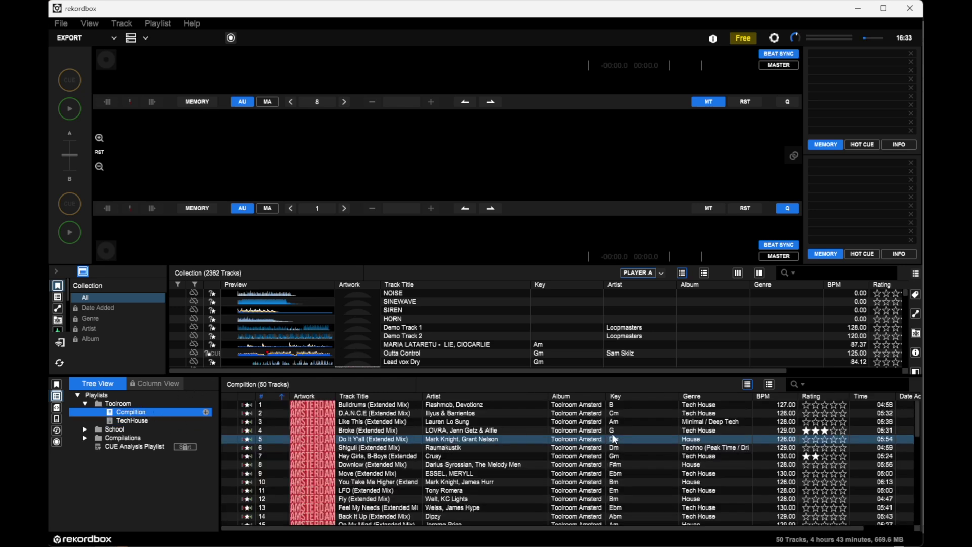
left_click(706, 395)
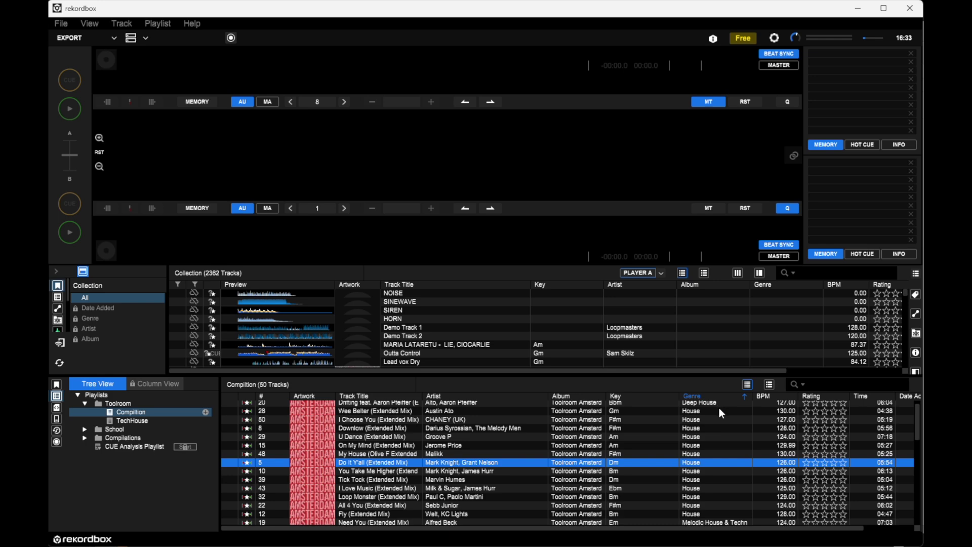
scroll(719, 409, "down", 5)
scroll(719, 408, "up", 2)
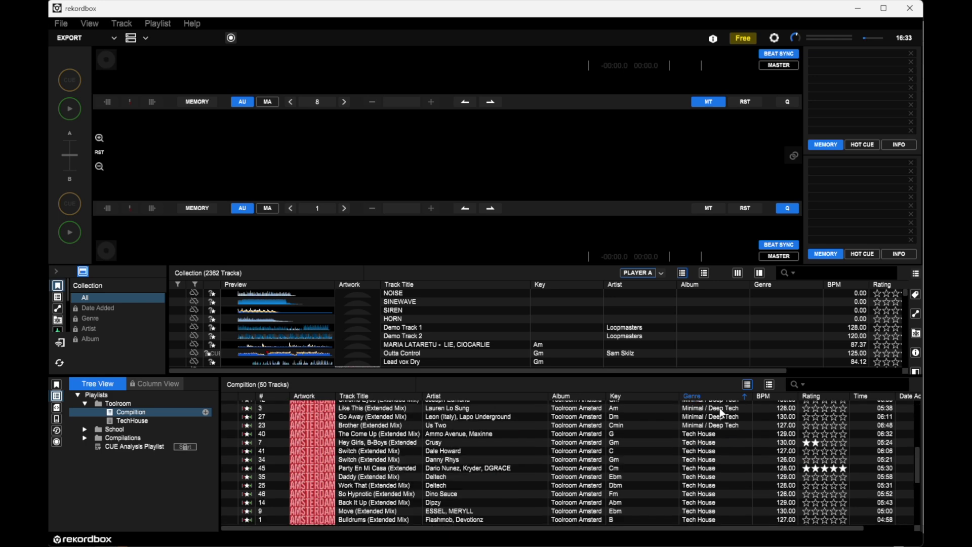
left_click(697, 433)
scroll(699, 433, "down", 5)
scroll(699, 433, "down", 1)
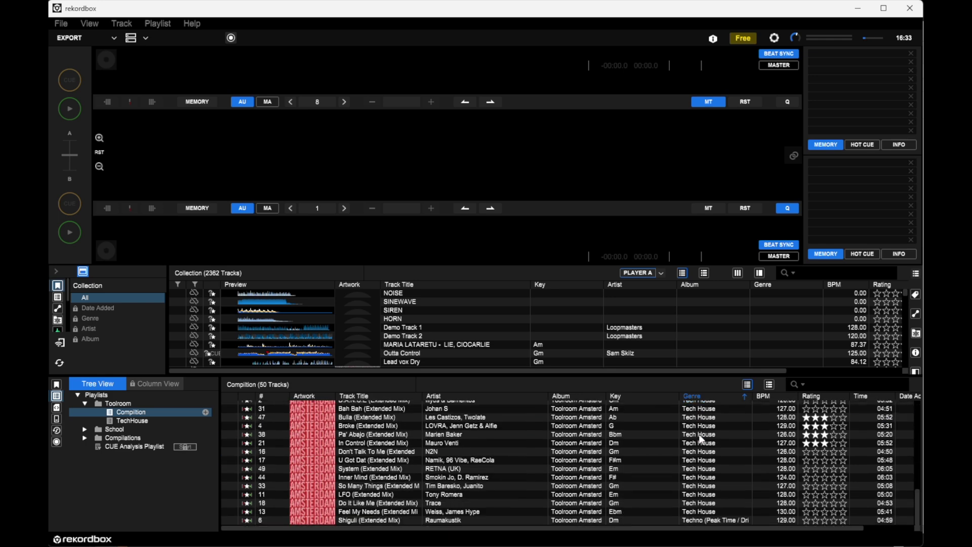
Step: Copy all 27 Tech House rows onto TechHouse, review it, and return to Compition
left_click(640, 508, "shift")
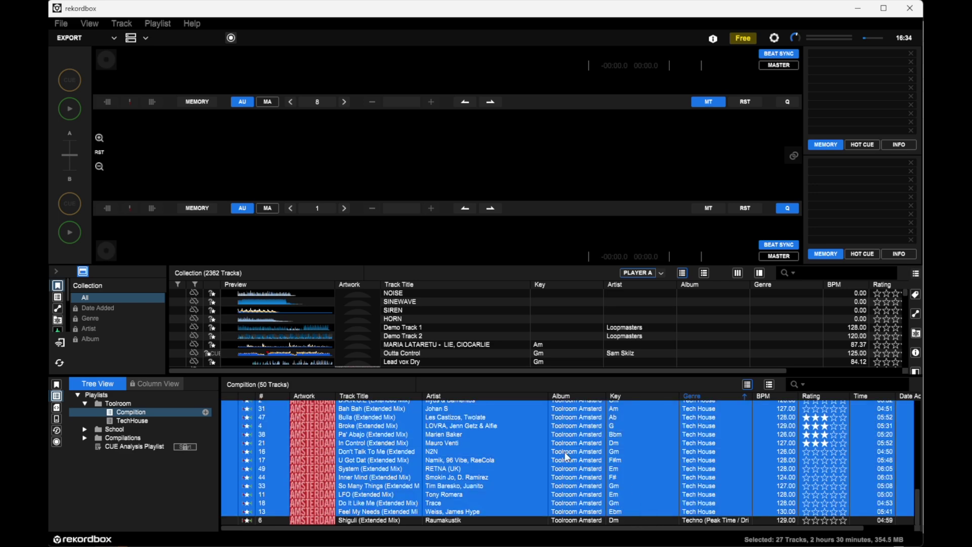
left_click_drag(564, 452, 128, 420)
left_click(128, 420)
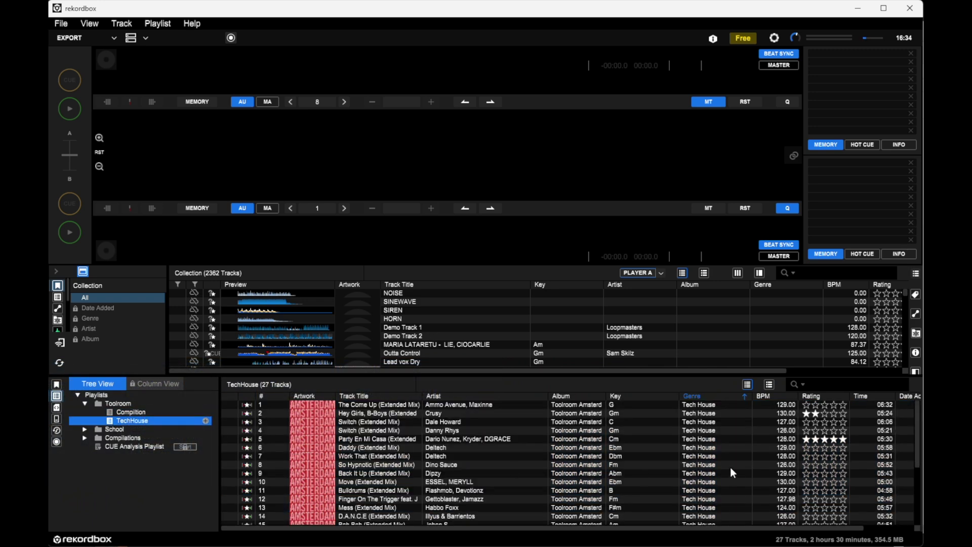
scroll(711, 425, "down", 4)
scroll(718, 435, "up", 4)
left_click(131, 411)
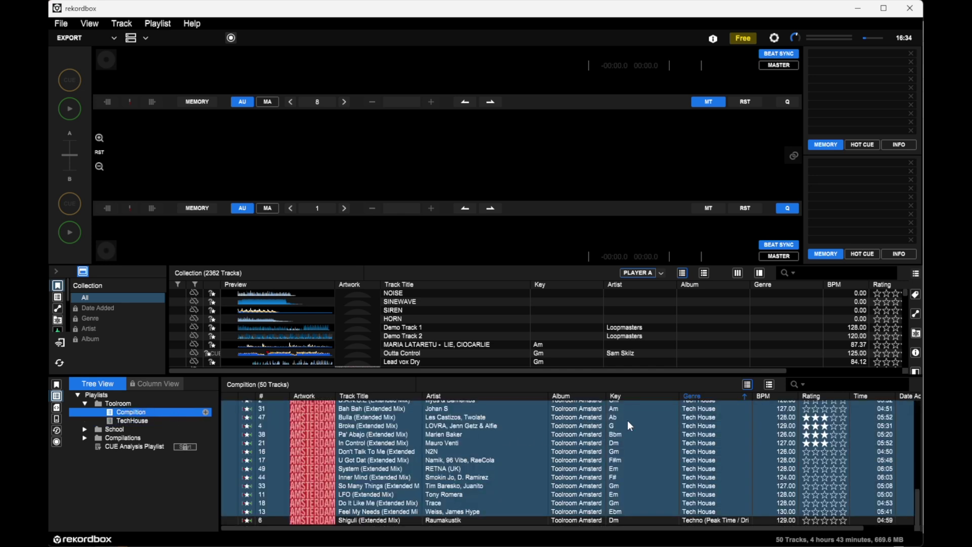
scroll(696, 433, "up", 8)
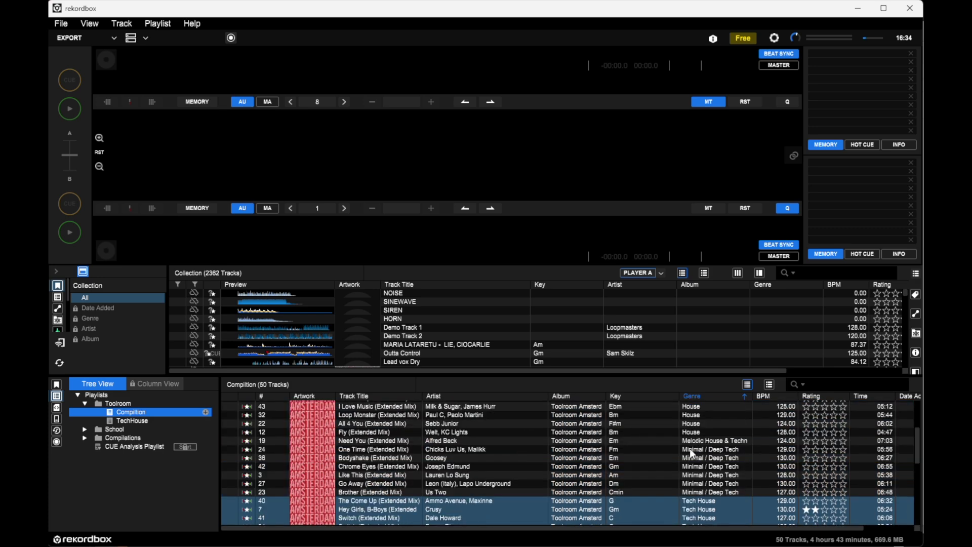
Step: Add a playlist named Deep Tech to the Toolroom folder
left_click(206, 413)
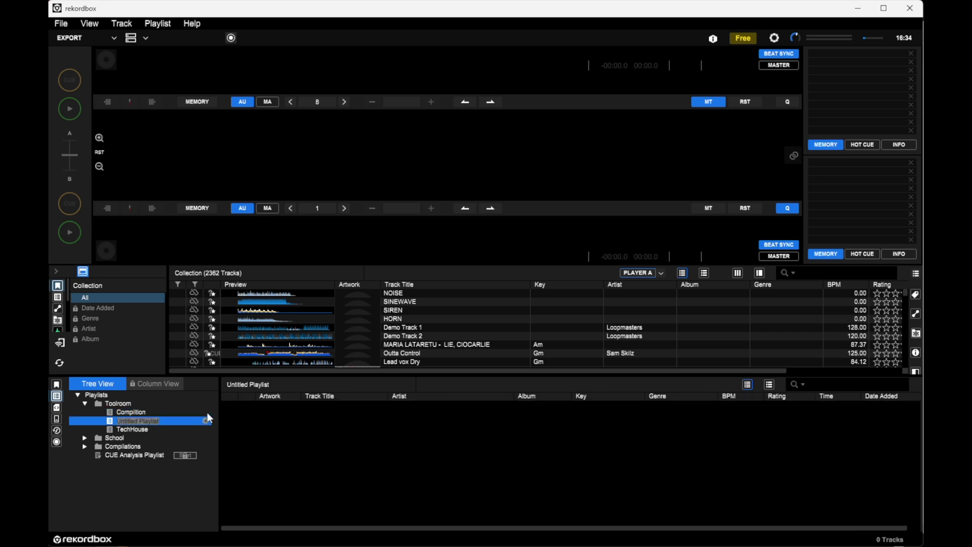
type("Minimal")
key("BackSpace")
key("BackSpace")
key("BackSpace")
key("BackSpace")
key("BackSpace")
key("BackSpace")
key("BackSpace")
type("Deep Tech")
key("Return")
Step: Copy the six Minimal / Deep Tech tracks, One Time to Brother, from genre-sorted Compition into Deep Tech
left_click(156, 406)
left_click(161, 412)
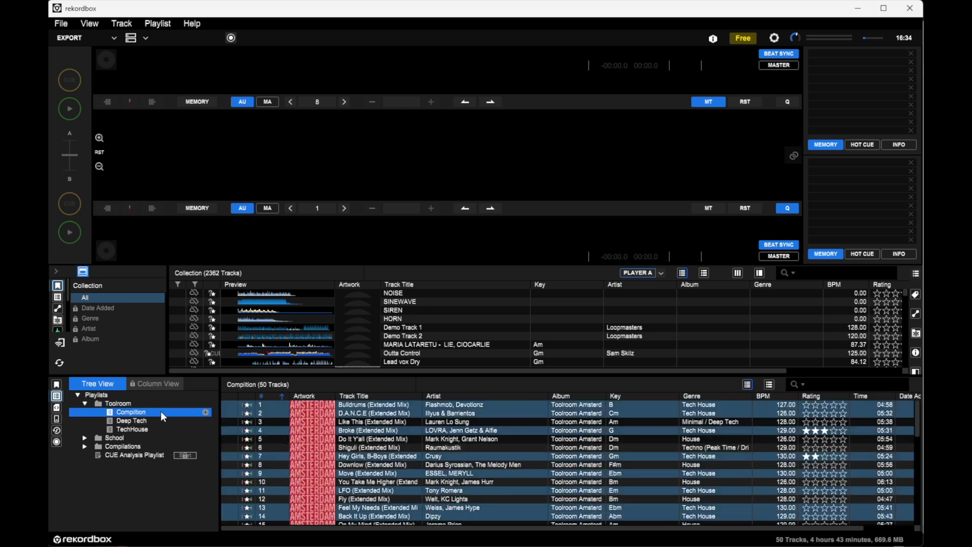
left_click(703, 394)
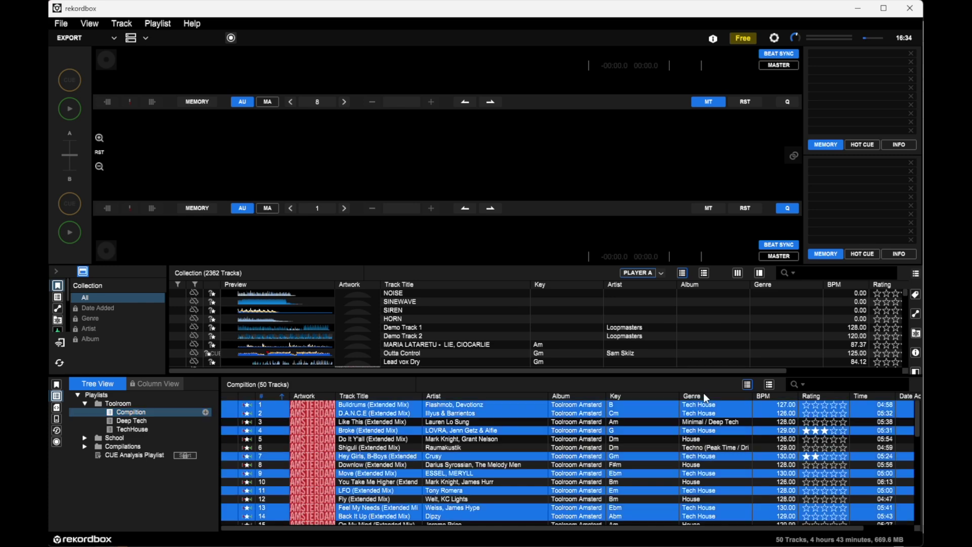
scroll(700, 419, "up", 2)
scroll(700, 419, "down", 1)
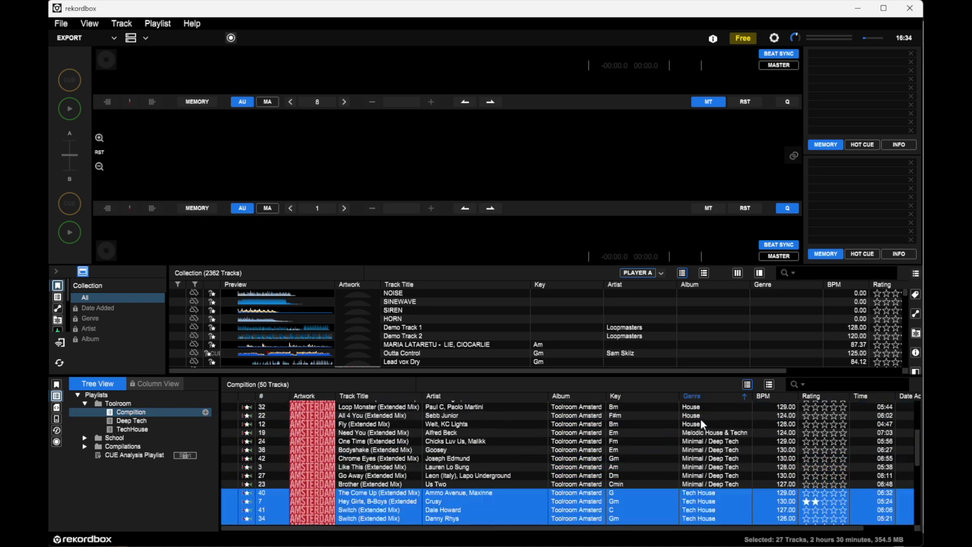
left_click(639, 441)
left_click(645, 483, "shift")
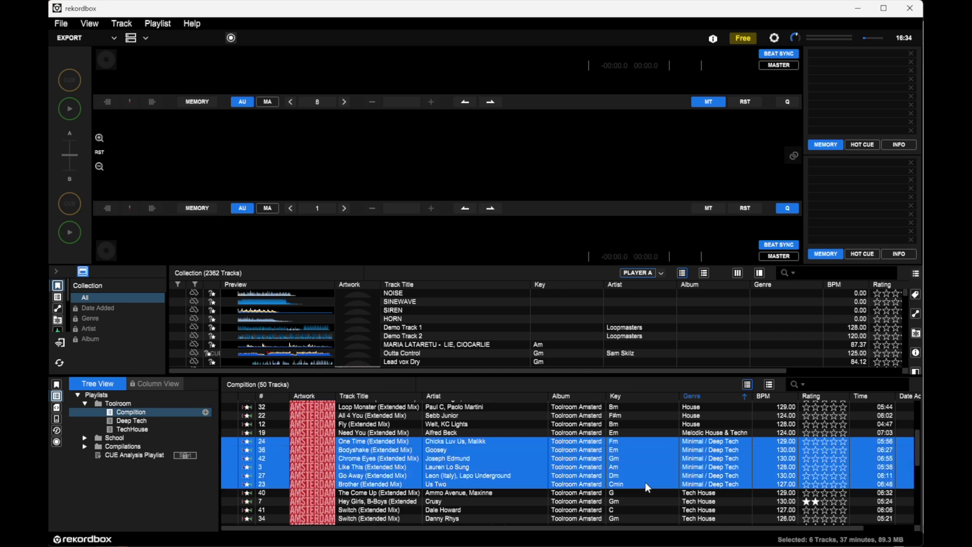
left_click_drag(627, 460, 135, 420)
left_click(135, 420)
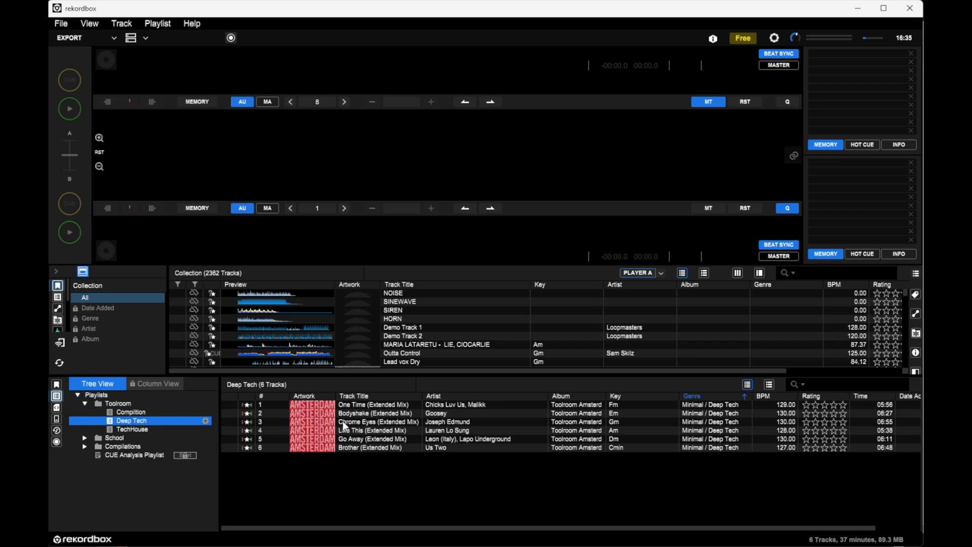
Step: Add a playlist named House to the Toolroom folder
left_click(205, 421)
type("House")
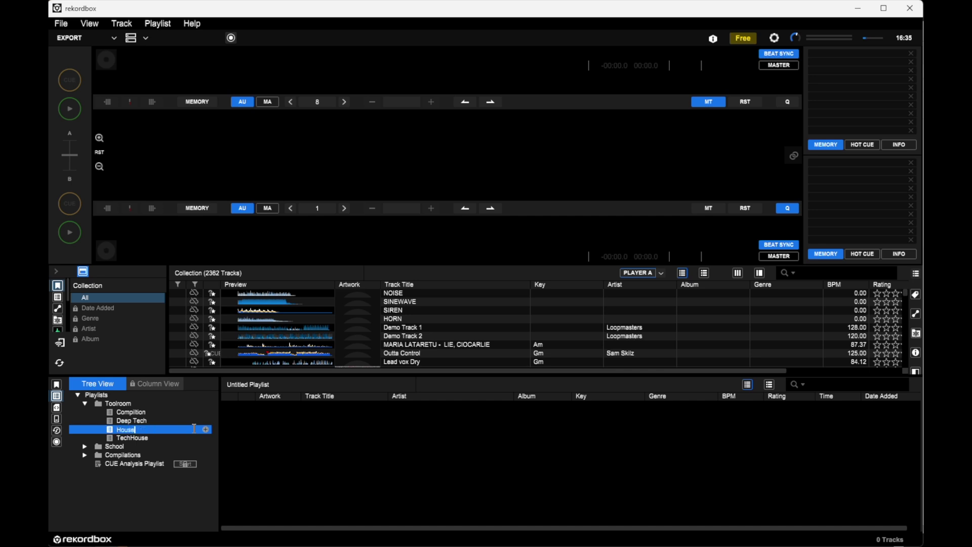
key("Return")
Step: Copy the 13 House tracks, Wee Belter through Fly, from genre-sorted Compition into House
left_click(136, 404)
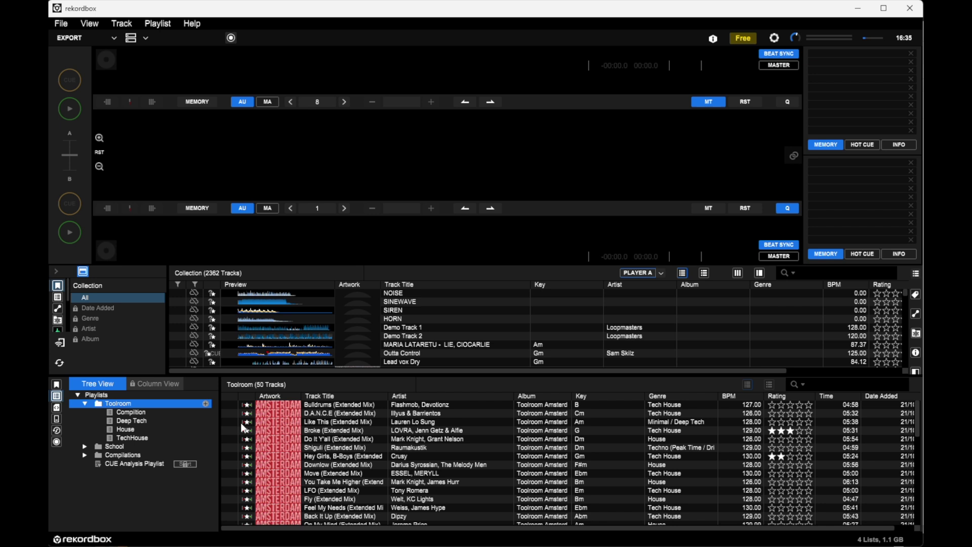
left_click(114, 413)
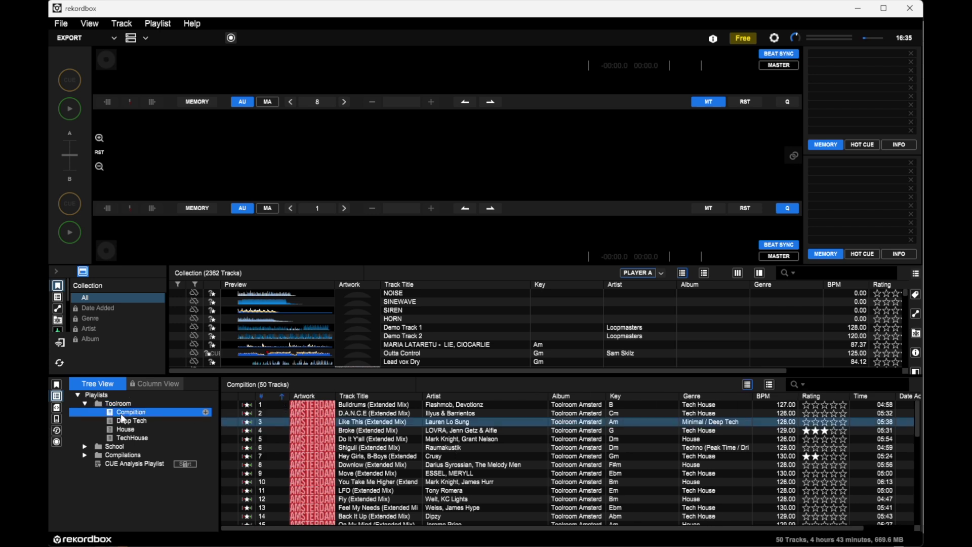
left_click(712, 398)
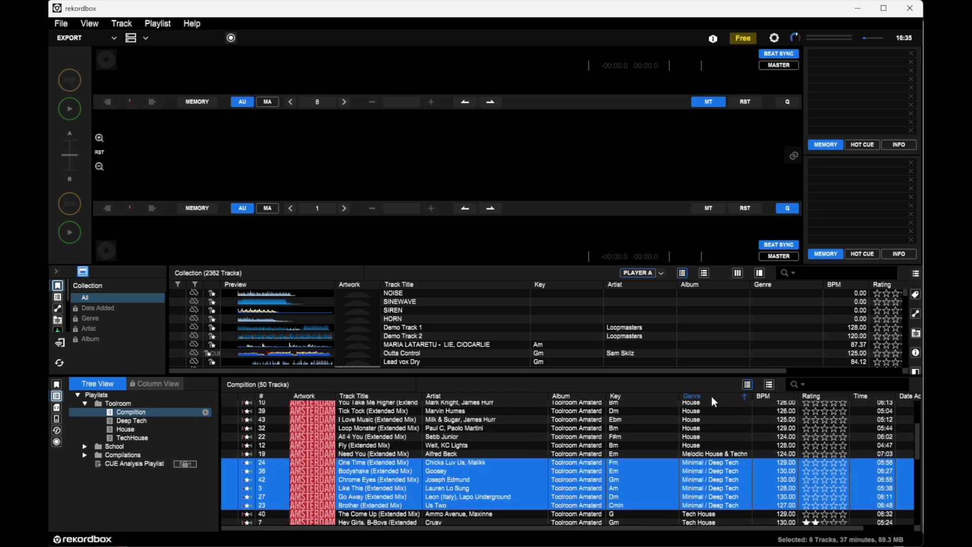
scroll(713, 418, "up", 3)
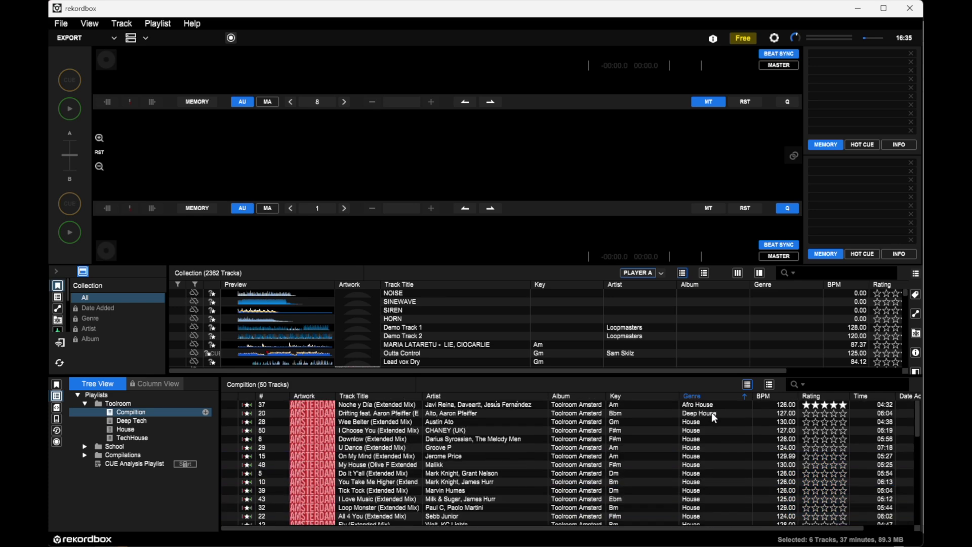
left_click(702, 423)
scroll(702, 420, "down", 5)
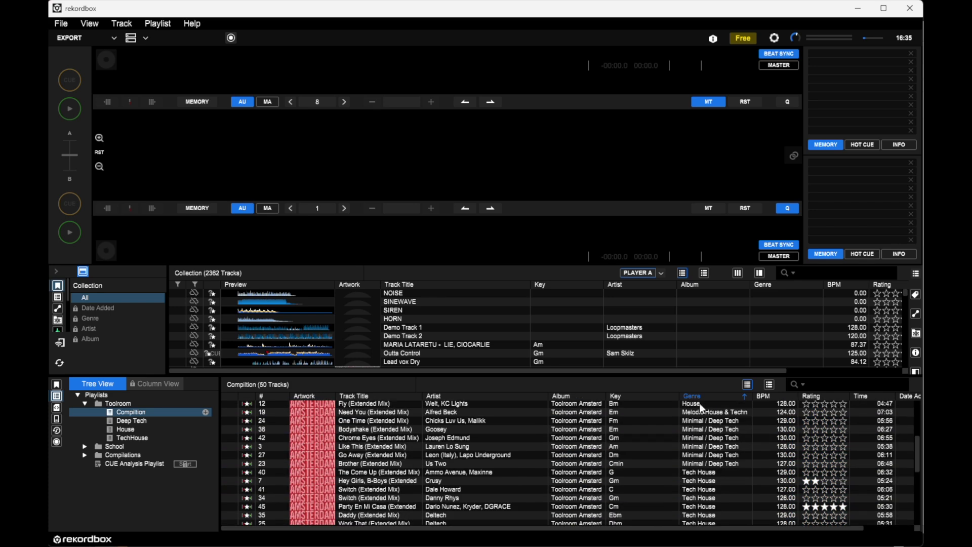
left_click(702, 406, "shift")
scroll(627, 426, "up", 4)
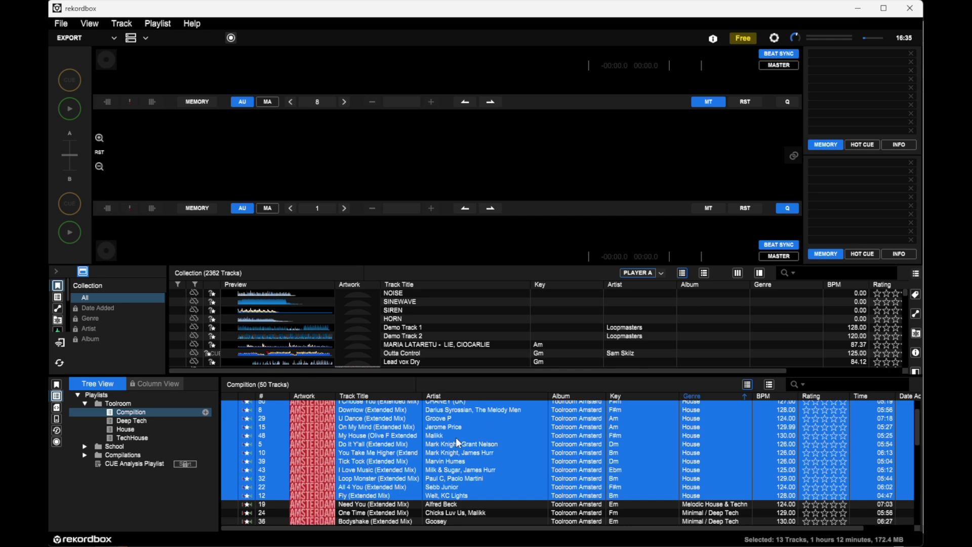
left_click_drag(449, 443, 133, 429)
left_click(129, 429)
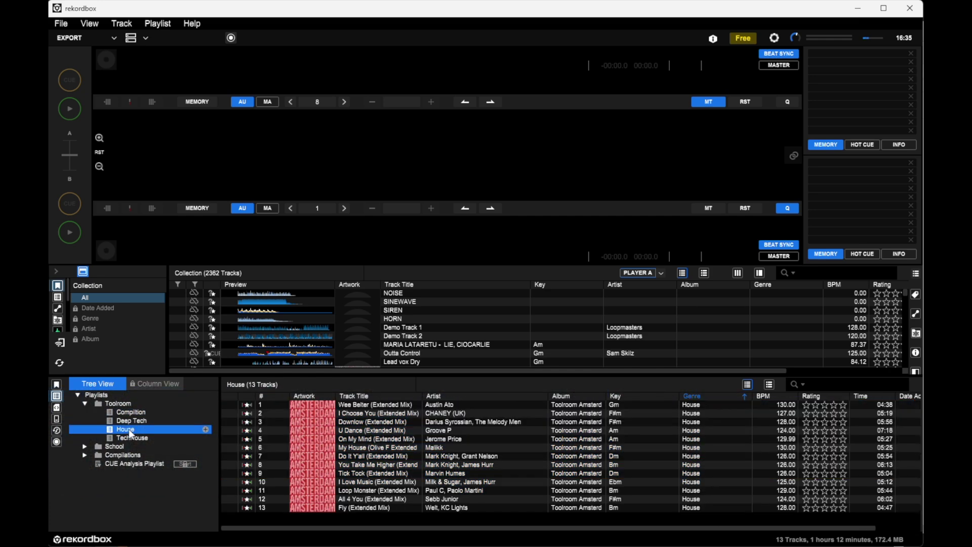
Step: Check the Deep Tech, House and TechHouse playlists in turn, then reopen the 50-track Compition
left_click(125, 420)
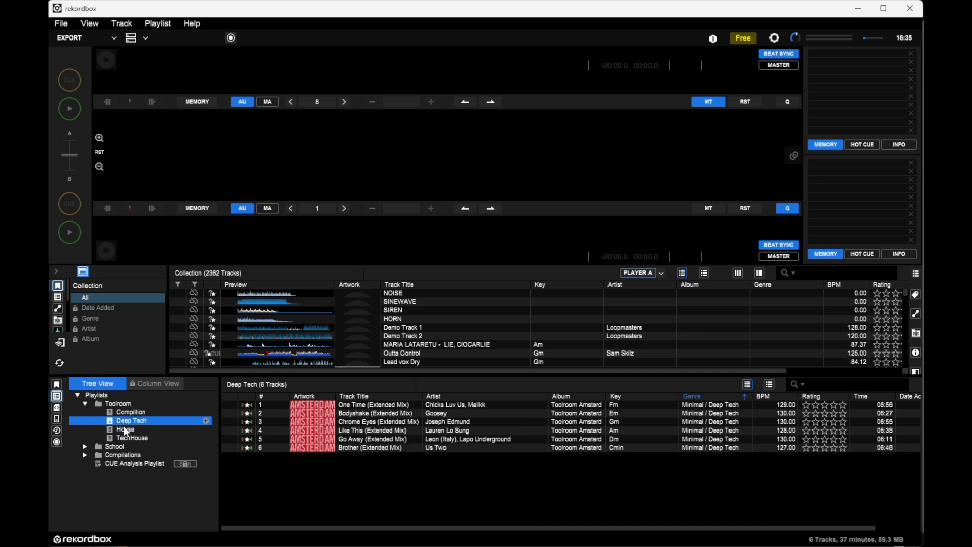
left_click(125, 431)
left_click(126, 437)
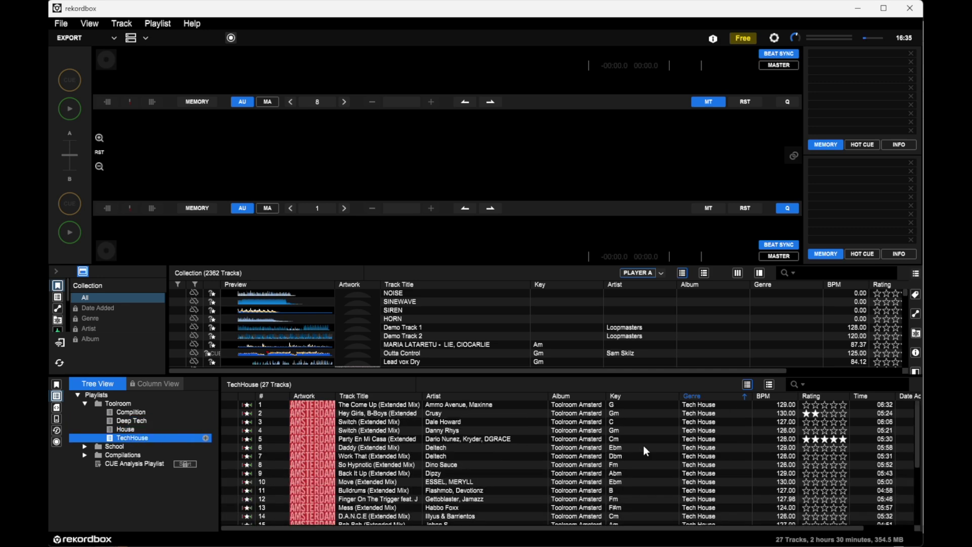
left_click(121, 421)
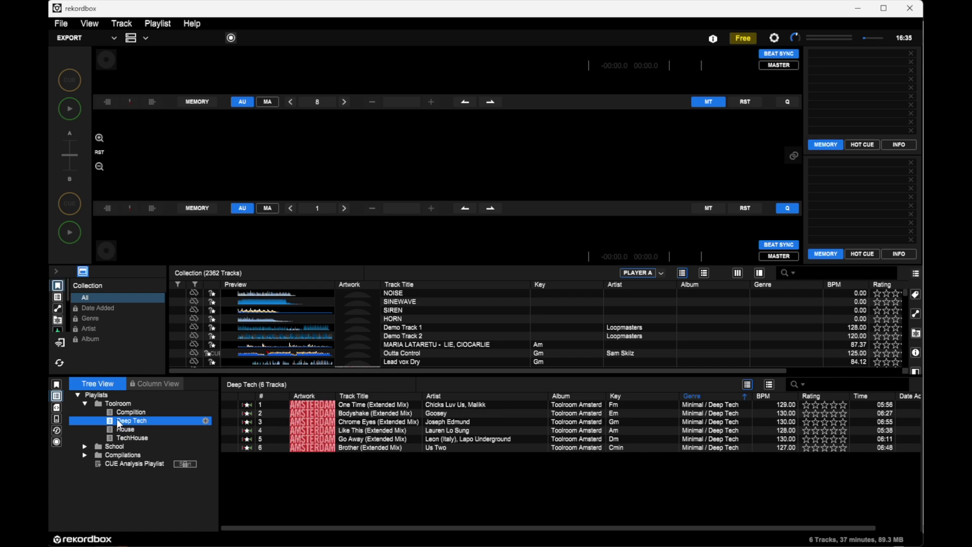
left_click(120, 411)
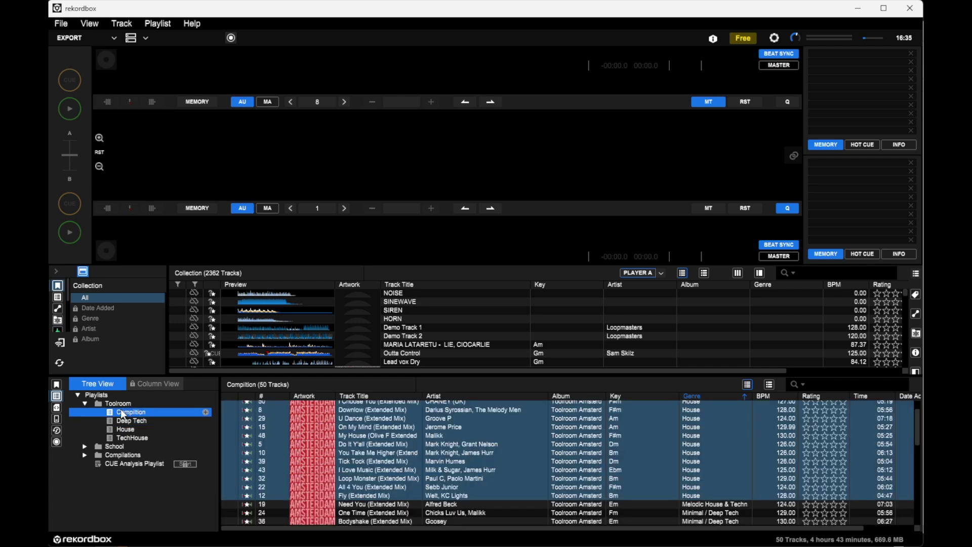
scroll(686, 477, "down", 5)
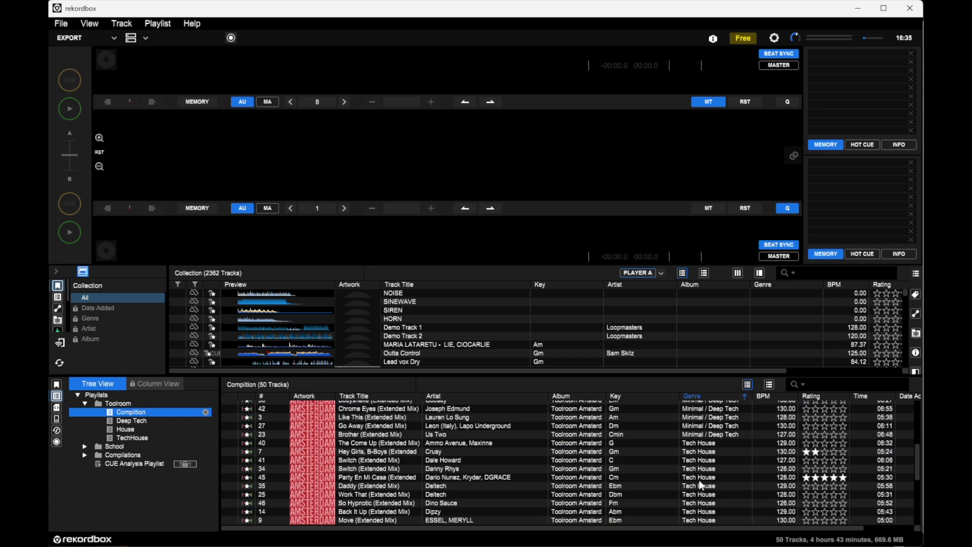
Step: Delete the Compilition playlist from Toolroom and switch to the 2362-track Collection
right_click(114, 415)
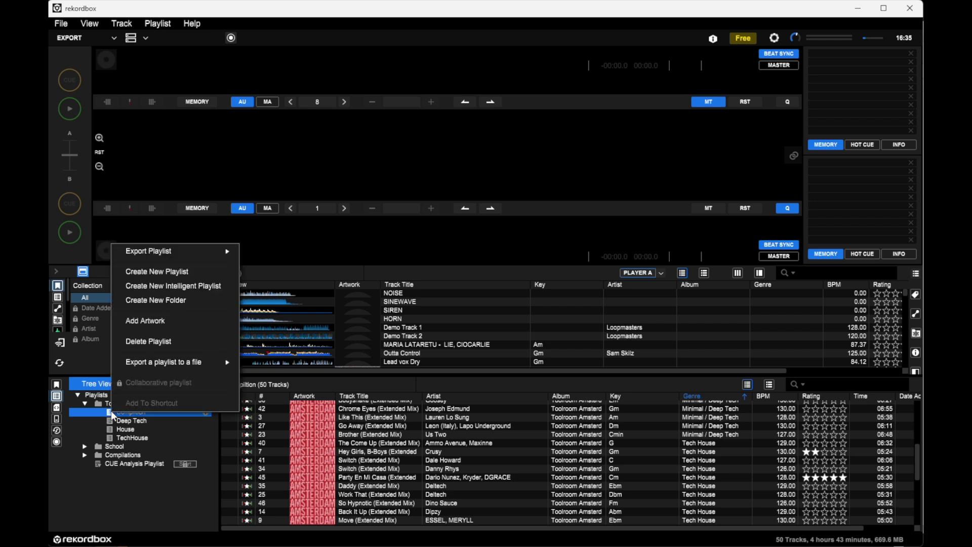
left_click(147, 341)
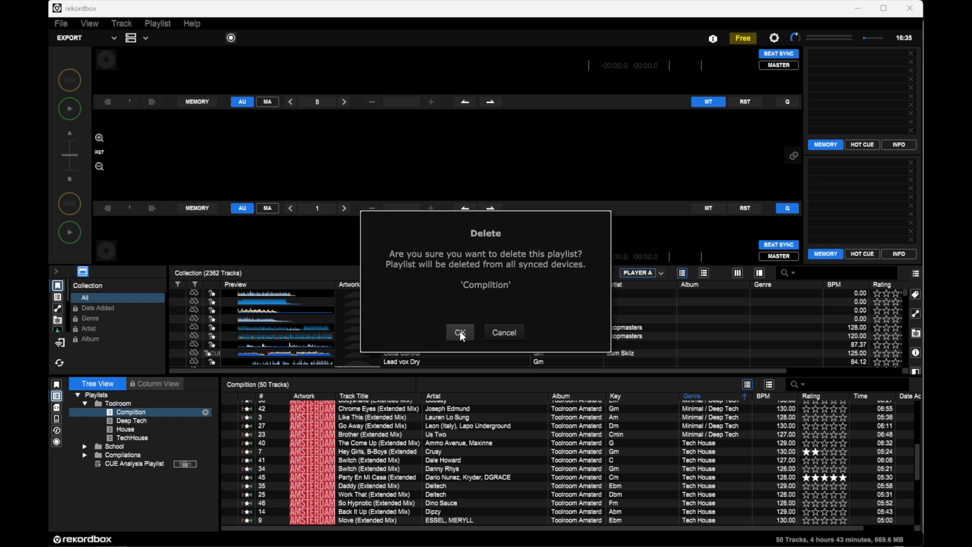
left_click(459, 332)
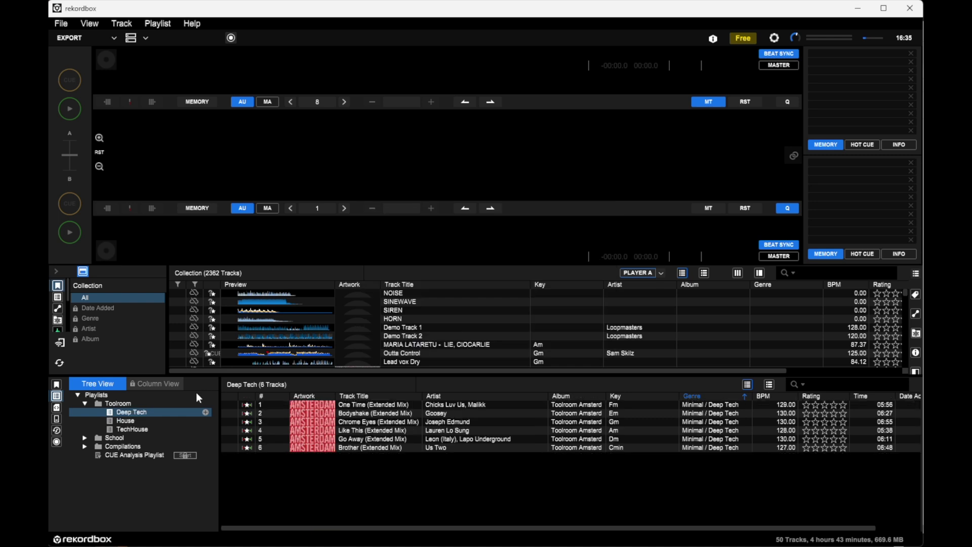
left_click(57, 386)
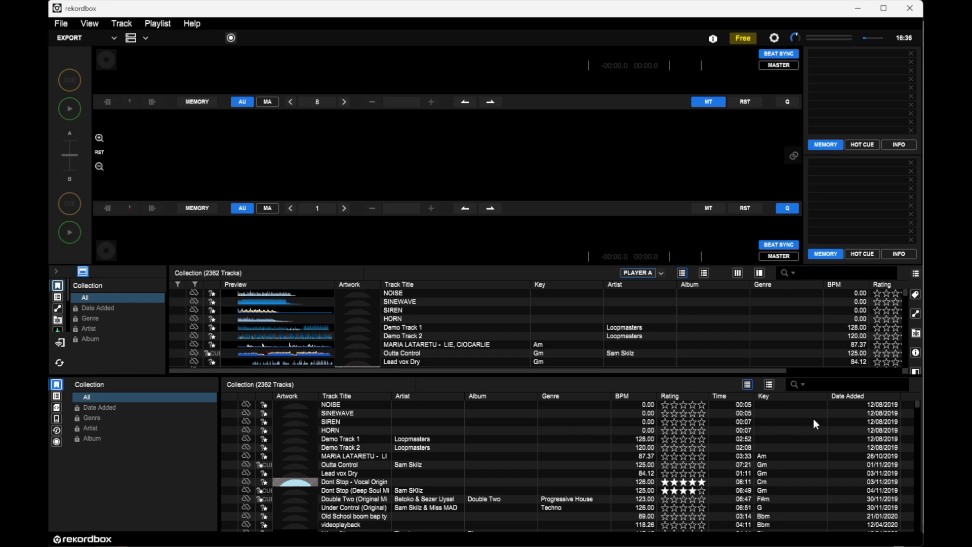
Step: Return the lower browser to the playlist tree, with Deep Tech open below the Collection
left_click(828, 390)
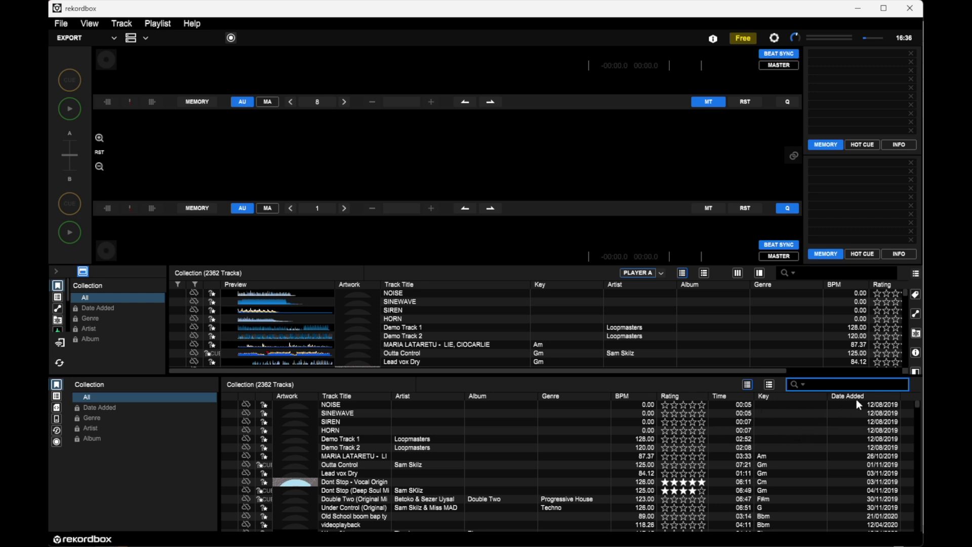
left_click(58, 397)
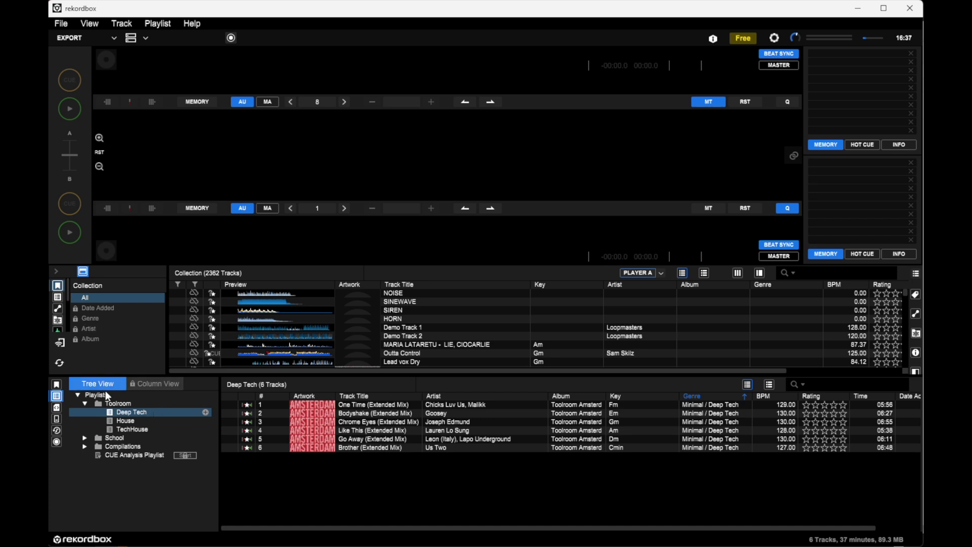
Step: Open the 27-track TechHouse playlist from Toolroom in the upper pane and scroll its tracks
left_click(59, 296)
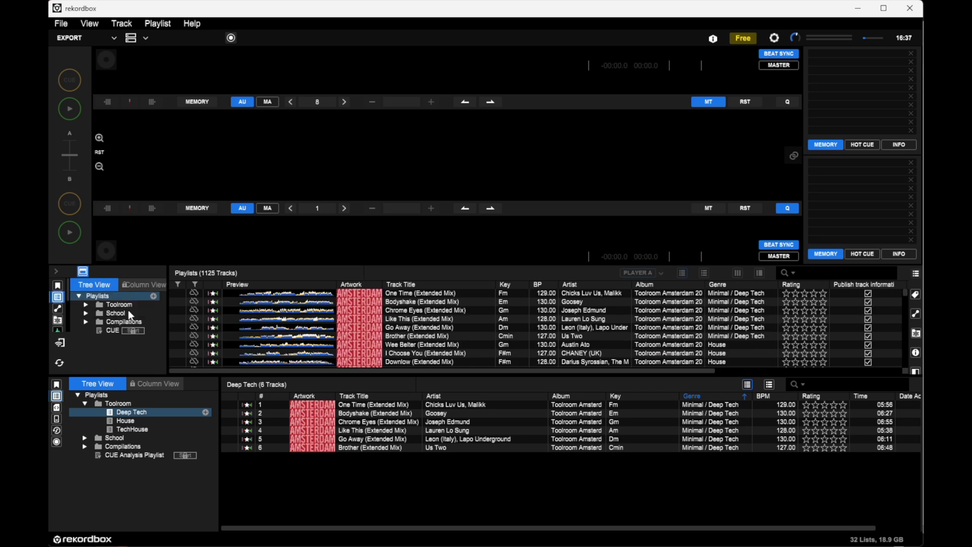
left_click(86, 306)
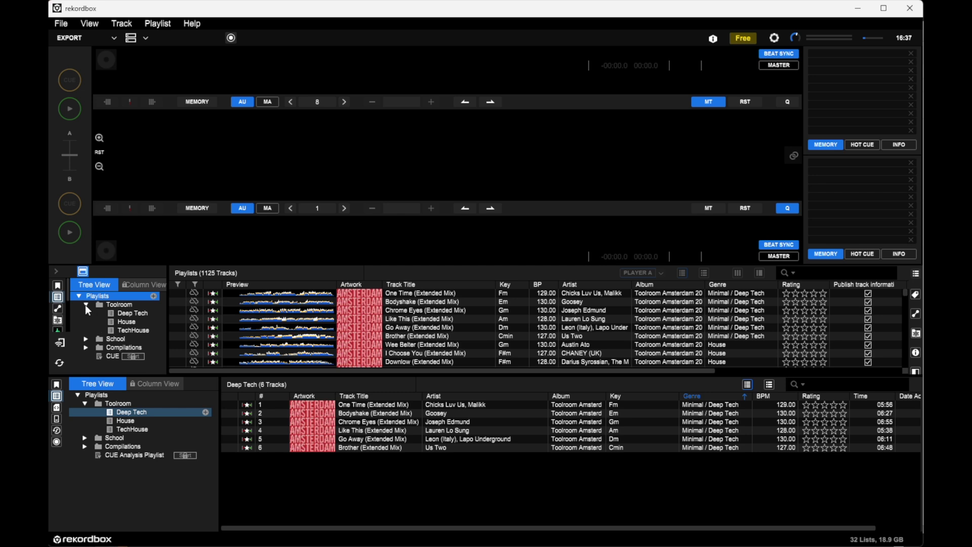
left_click(131, 331)
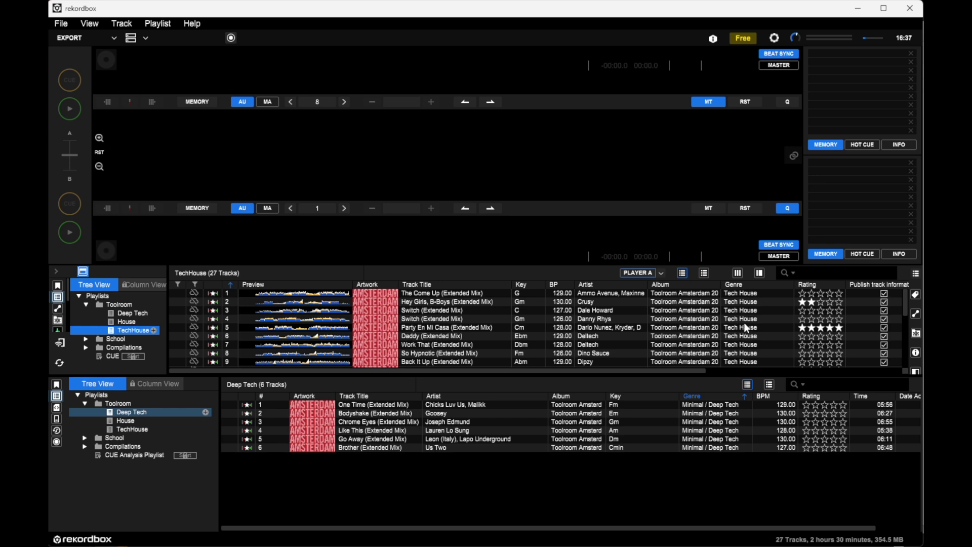
scroll(745, 325, "down", 3)
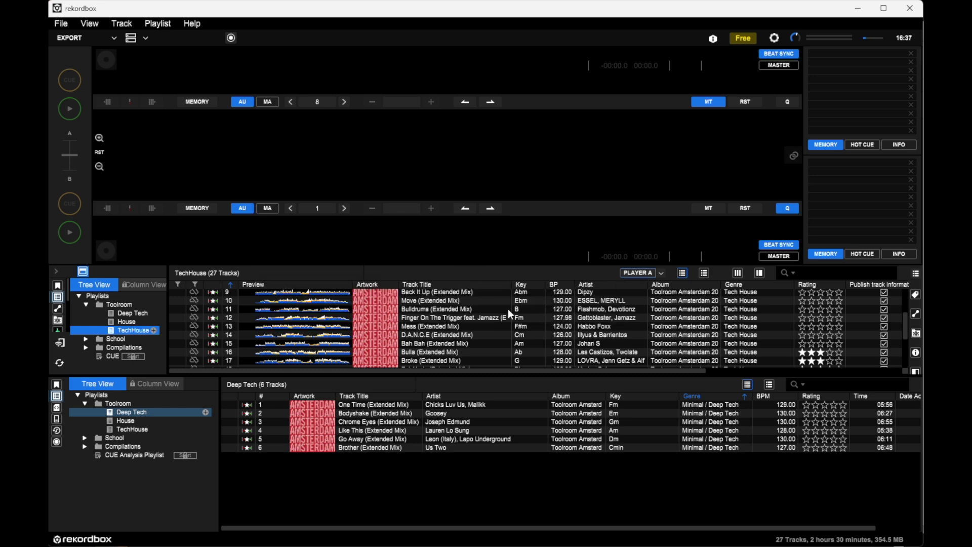
Step: Load Bulldrums onto Deck A, then replace it with Switch (Extended Mix) at 126 BPM in Gm
left_click(481, 309)
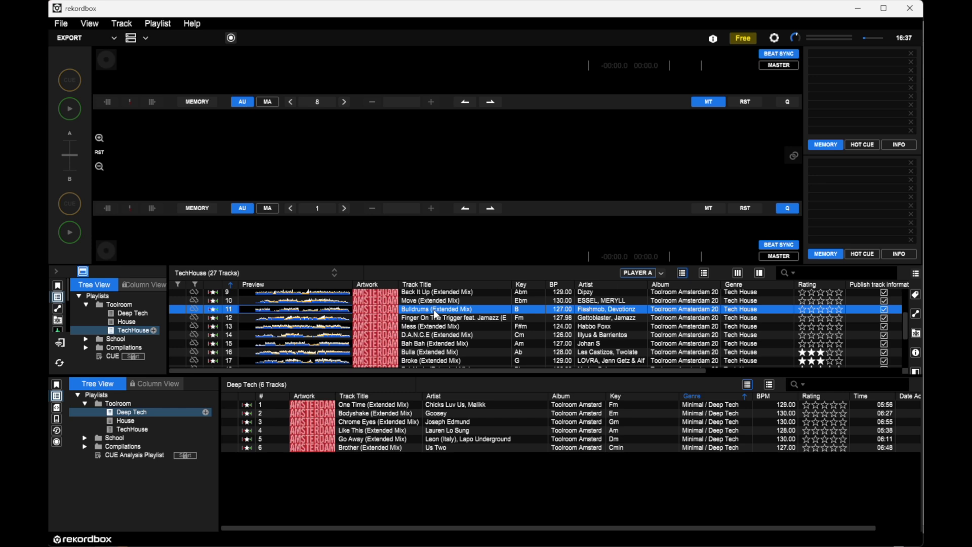
left_click_drag(438, 309, 299, 83)
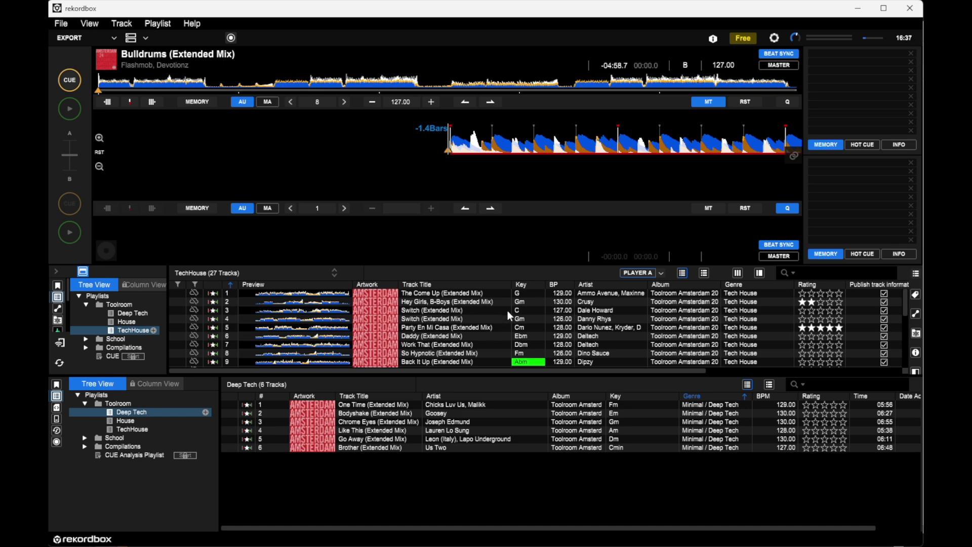
scroll(507, 311, "down", 3)
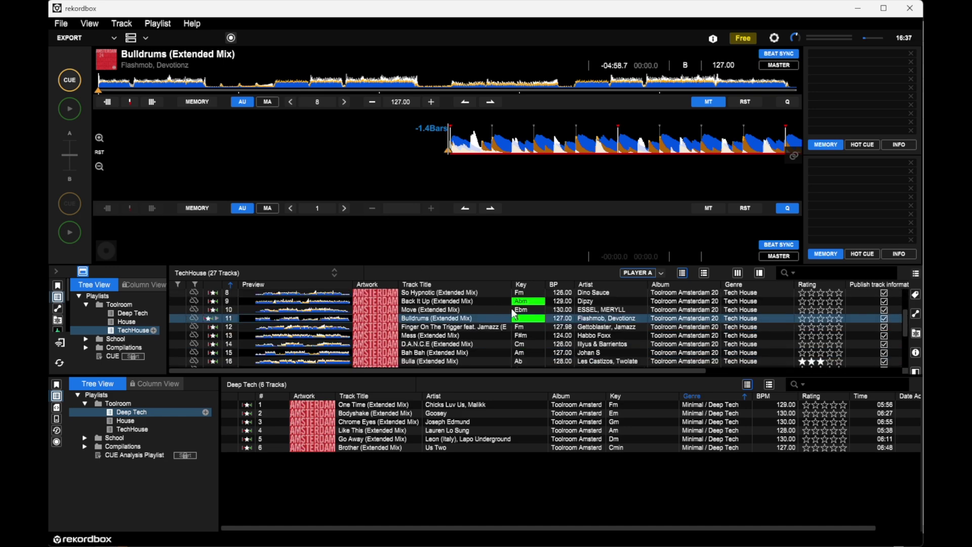
scroll(525, 305, "down", 4)
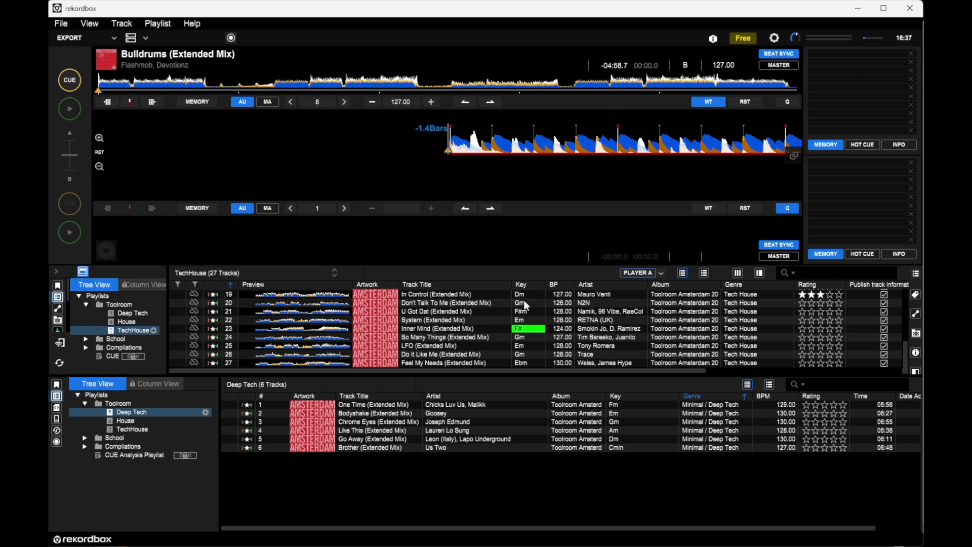
scroll(525, 299, "up", 6)
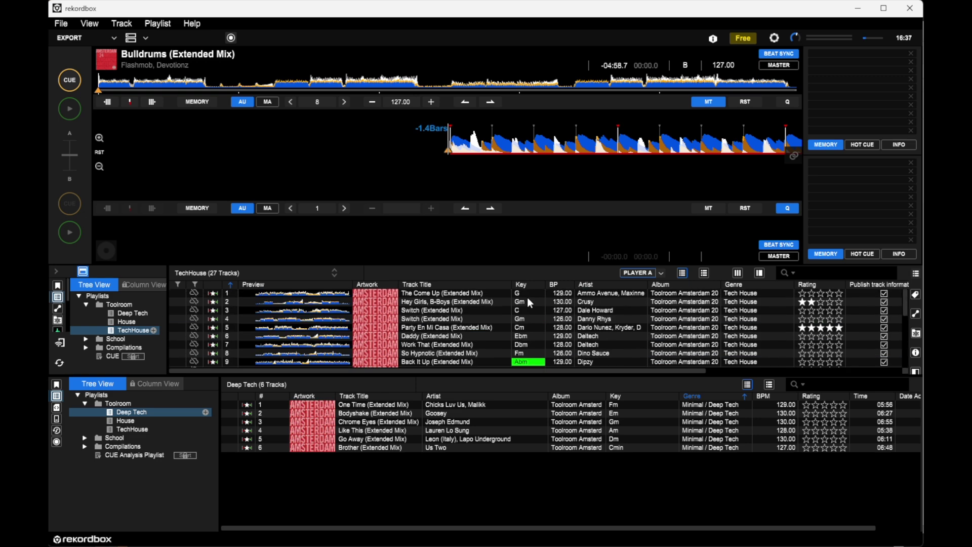
left_click_drag(468, 320, 335, 98)
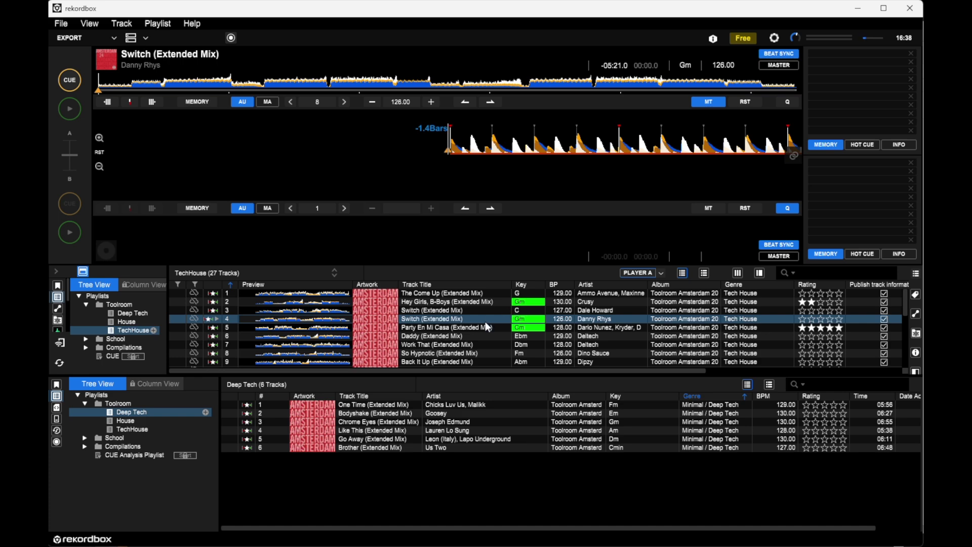
scroll(485, 323, "down", 3)
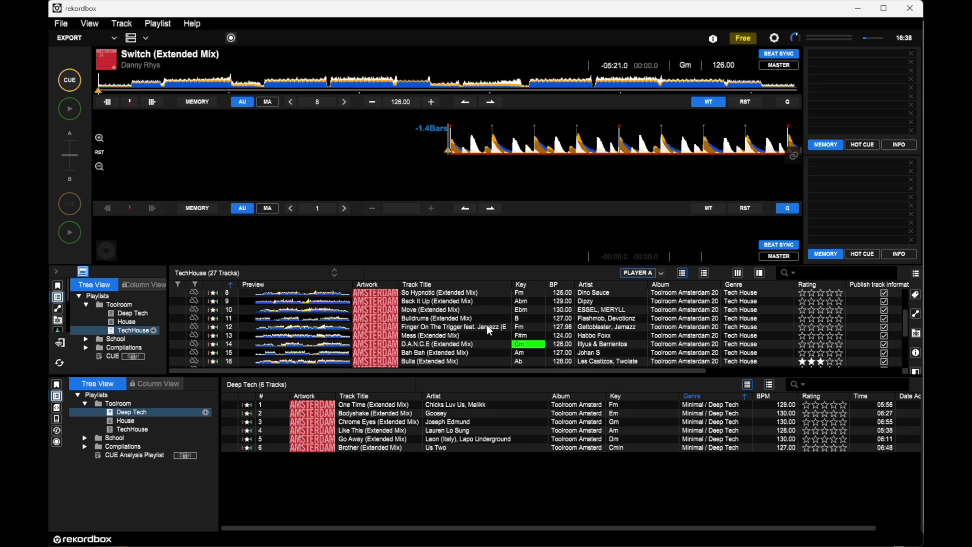
scroll(512, 327, "up", 3)
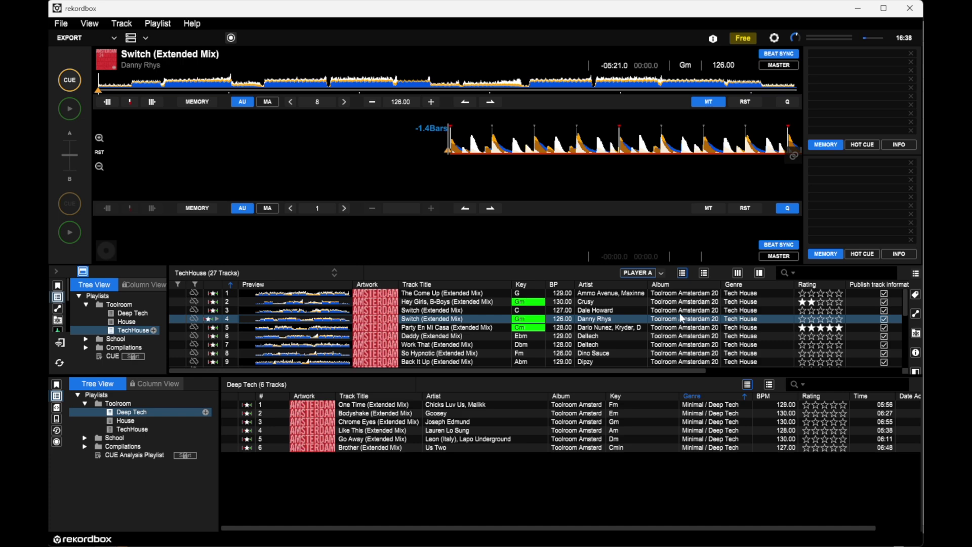
Step: Load Hey Girls, B-Boys onto Deck A and audition it, jumping ahead to about 02:20
left_click_drag(460, 302, 349, 92)
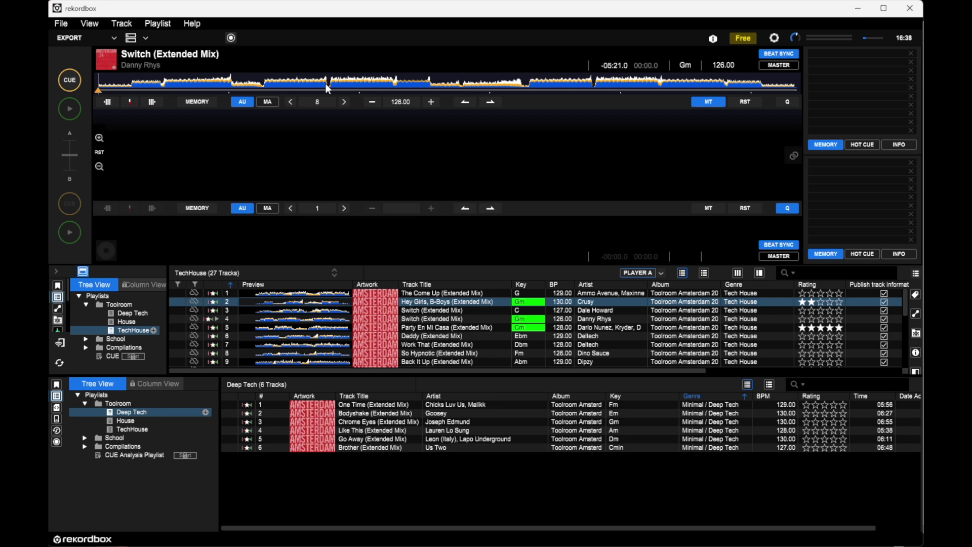
left_click(68, 109)
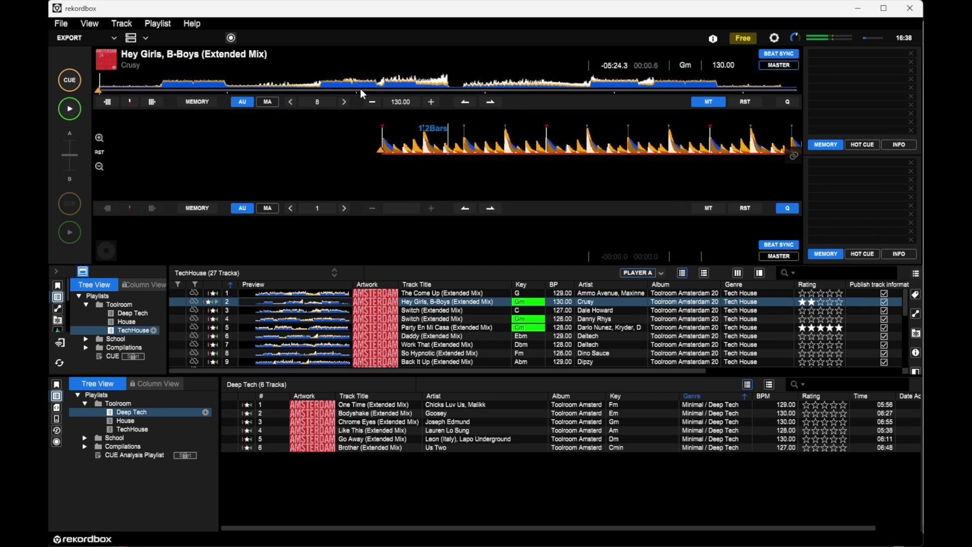
left_click(343, 87)
left_click(399, 82)
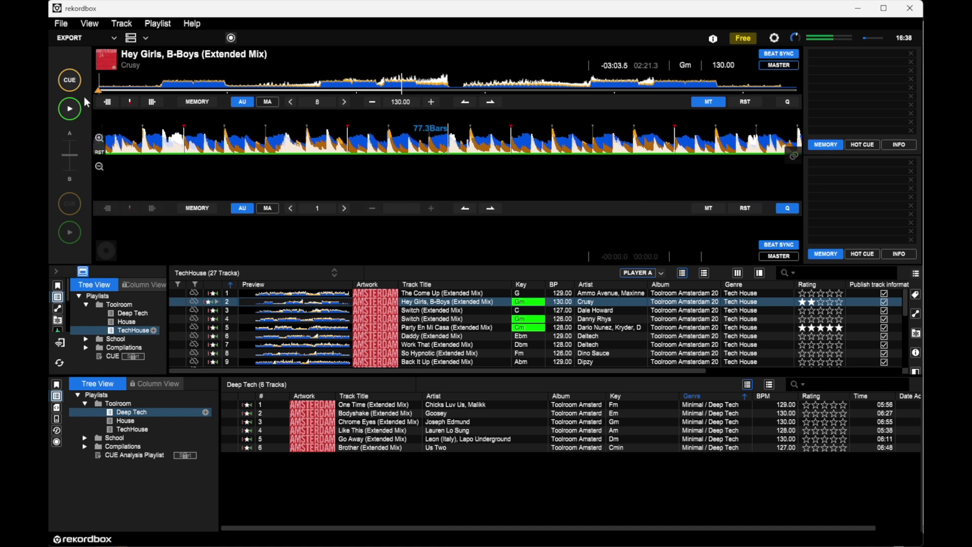
left_click(69, 108)
Step: Audition Switch (Extended Mix) from about 01:35 to 02:08, then drag Hey Girls, B-Boys to the top
left_click_drag(441, 319, 389, 143)
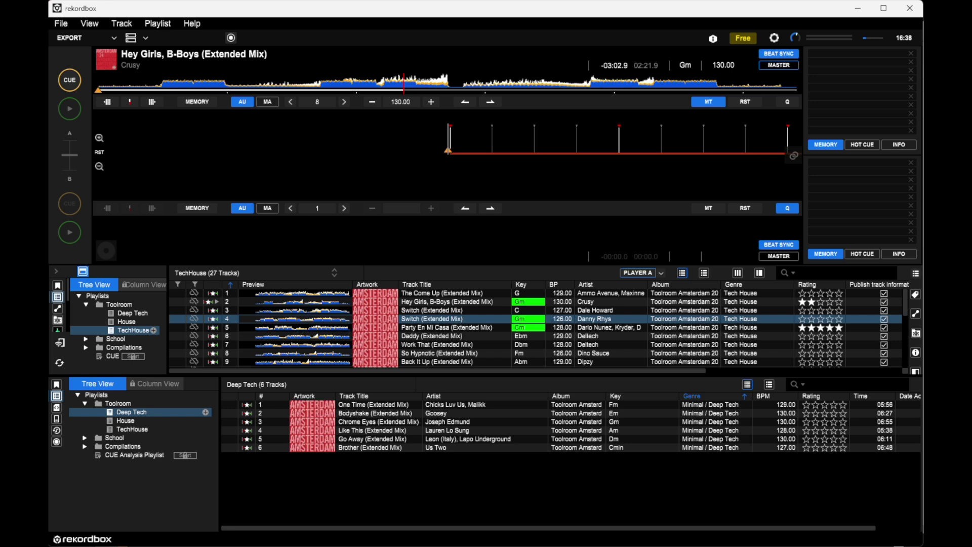
left_click(69, 110)
left_click(305, 83)
left_click(350, 87)
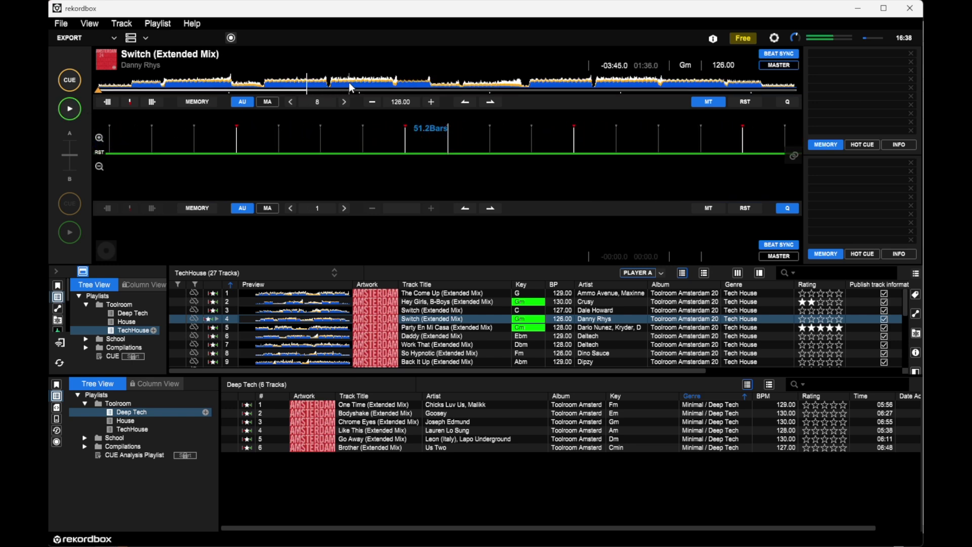
left_click(377, 87)
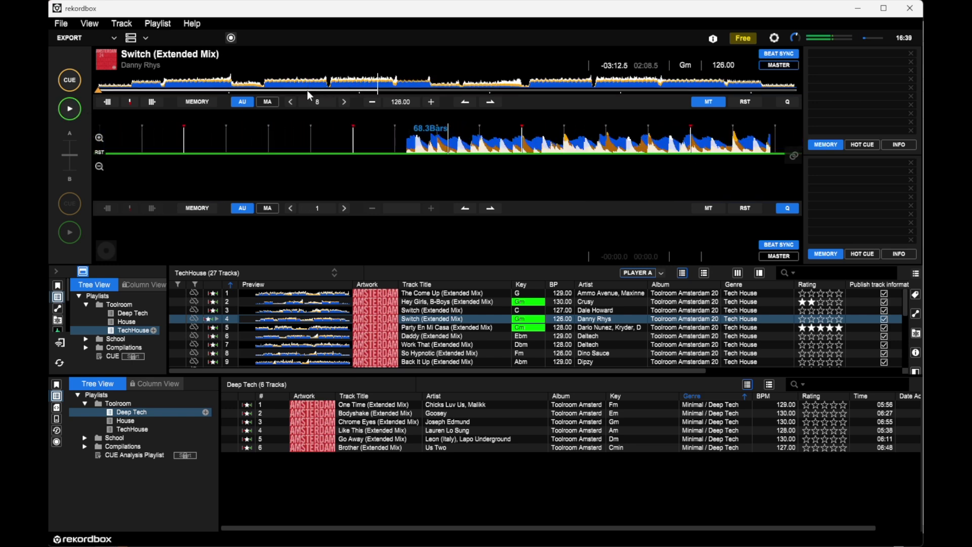
left_click(73, 111)
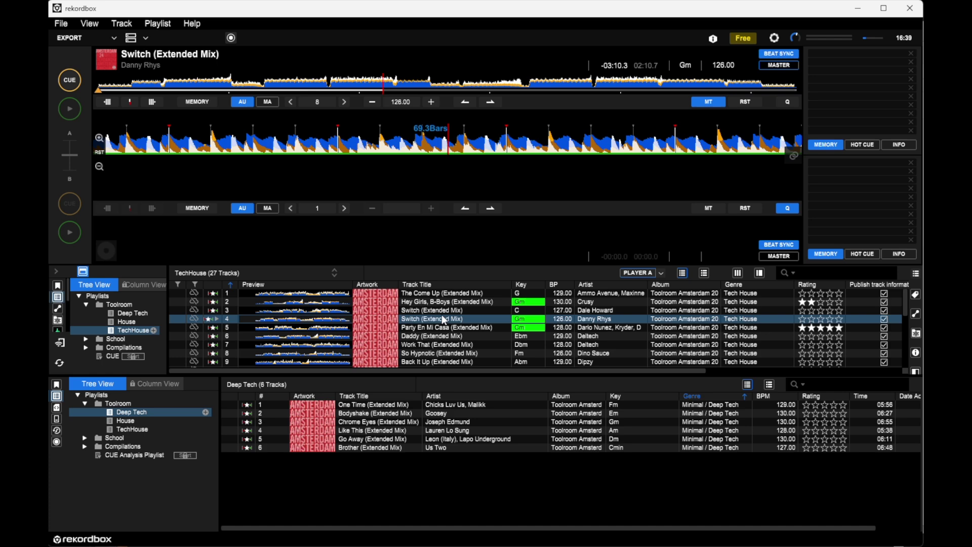
mouse_move(460, 304)
left_mouse_down()
mouse_move(466, 289)
mouse_move(454, 316)
mouse_move(453, 304)
mouse_move(458, 328)
mouse_move(458, 310)
left_mouse_up()
Step: Select the Gm track Switch (Extended Mix) to move it into row 2
left_click(455, 319)
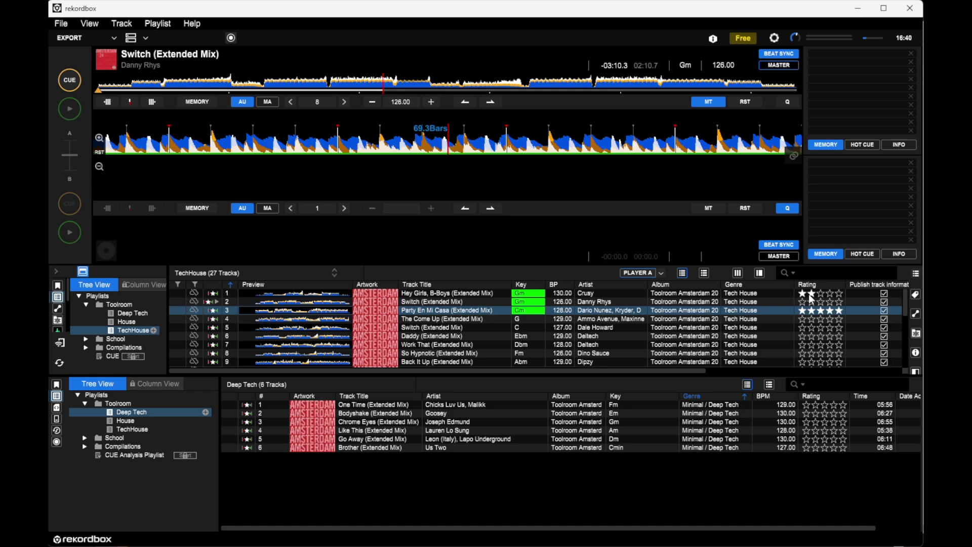
left_click(822, 326)
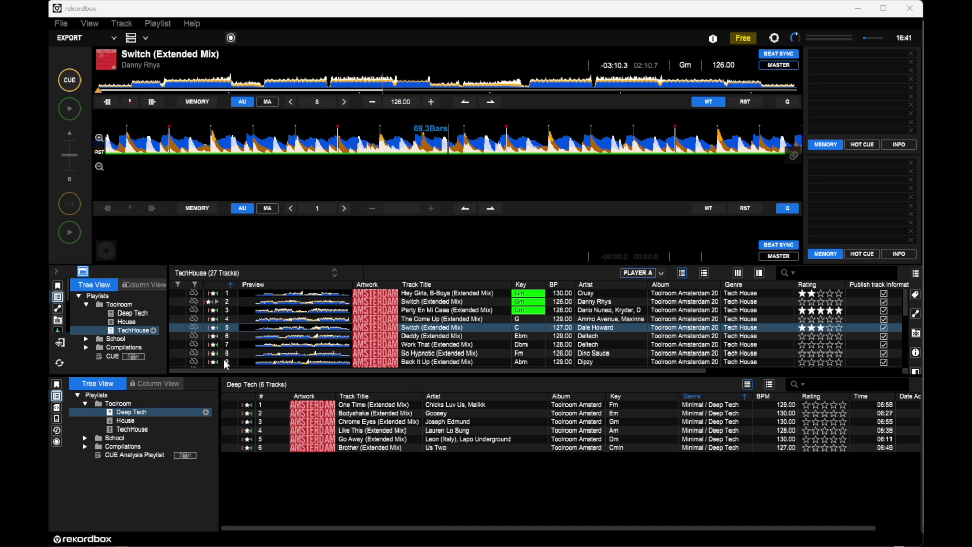
Step: Export the Toolroom folder to drive G:, replacing the existing copy and dismissing the equipment notice
left_click(124, 403)
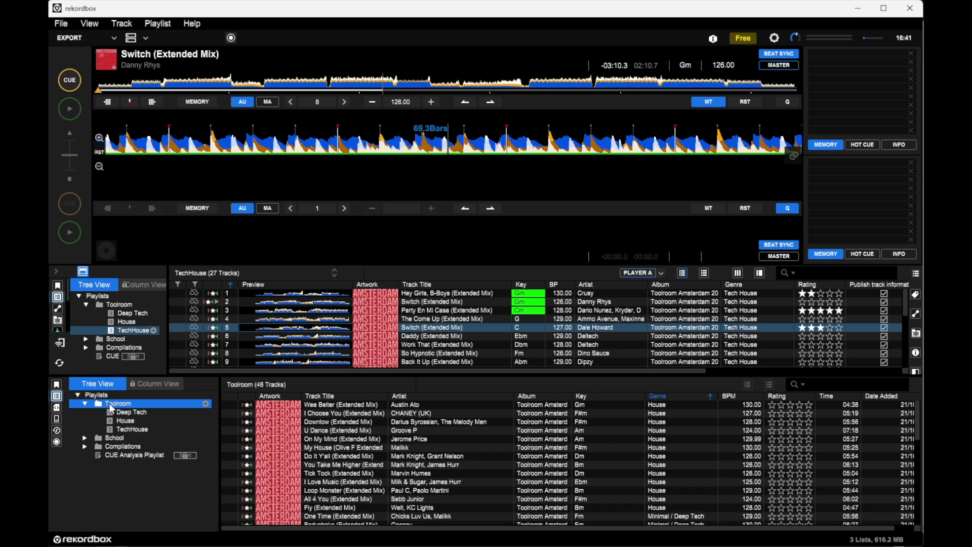
right_click(112, 408)
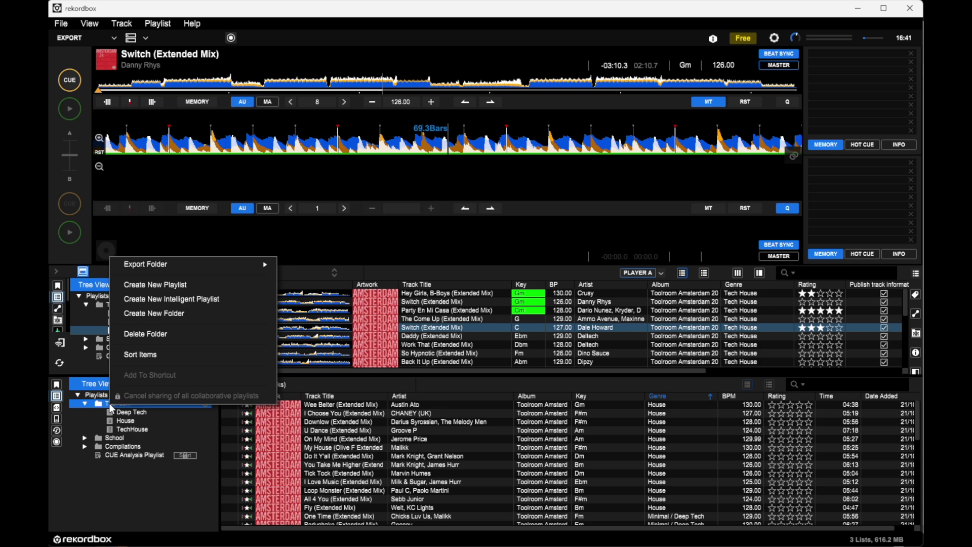
mouse_move(191, 267)
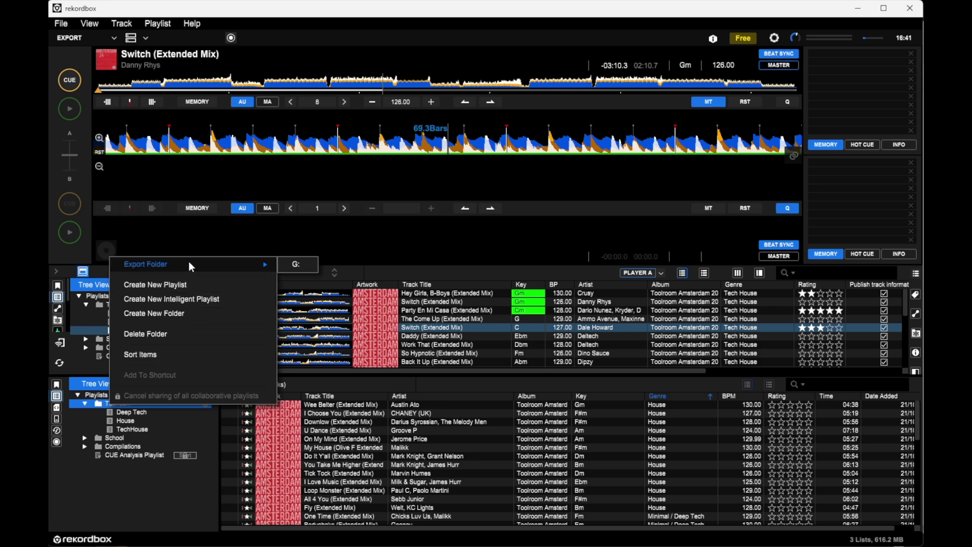
left_click(301, 265)
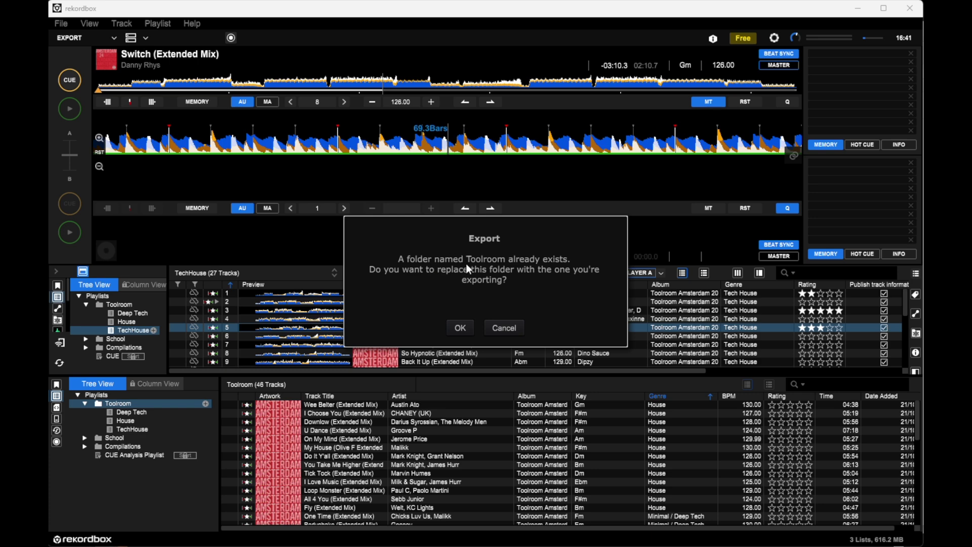
left_click(460, 326)
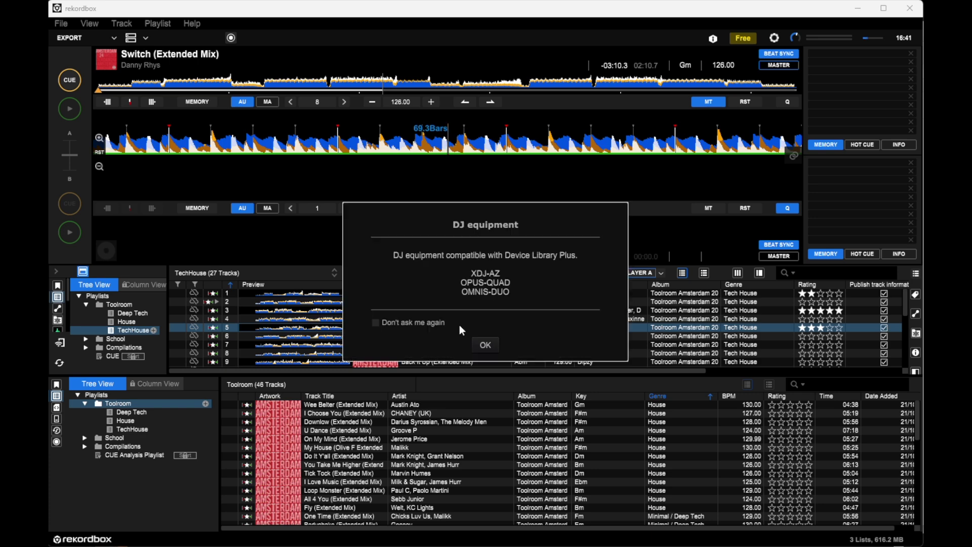
left_click(485, 344)
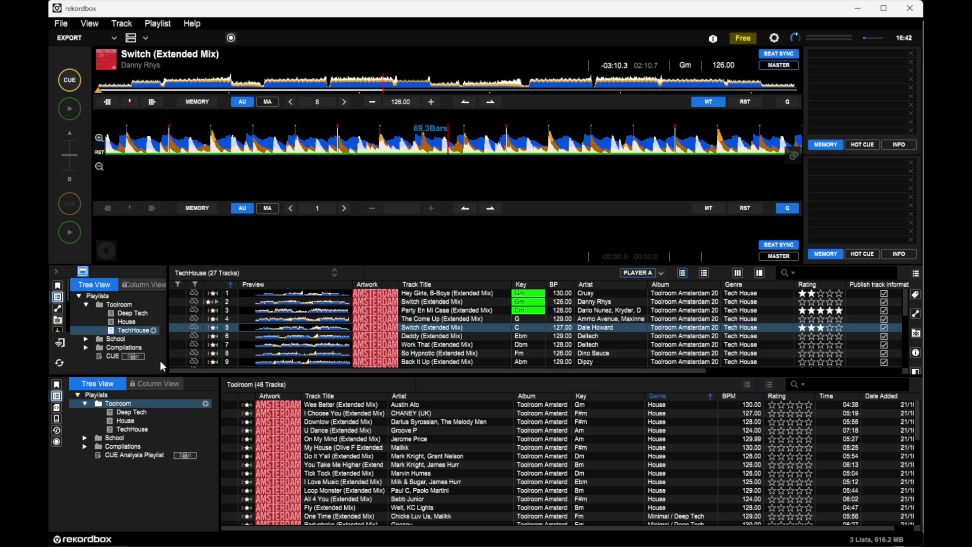
Step: Re-export Toolroom to drive G: from the Playlist menu, overwriting the existing folder
right_click(120, 402)
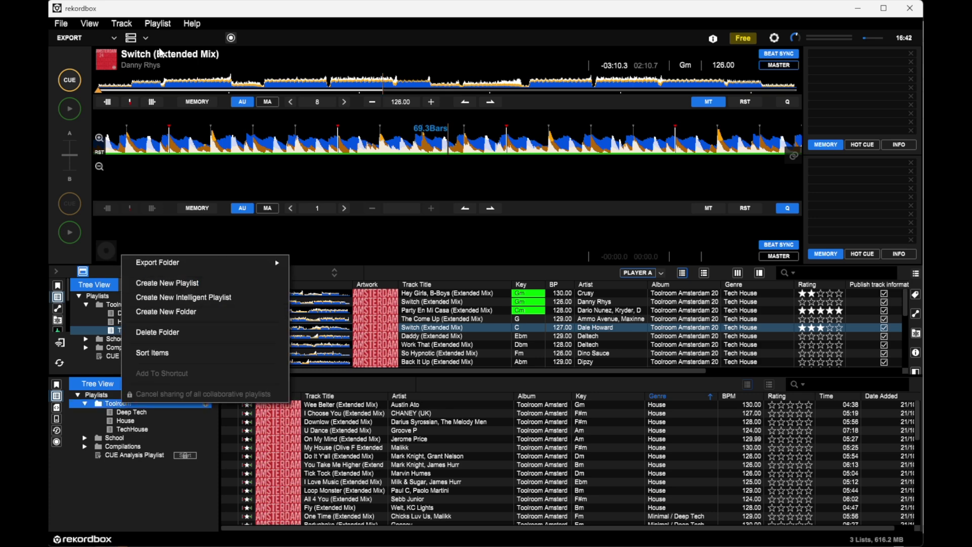
left_click(100, 405)
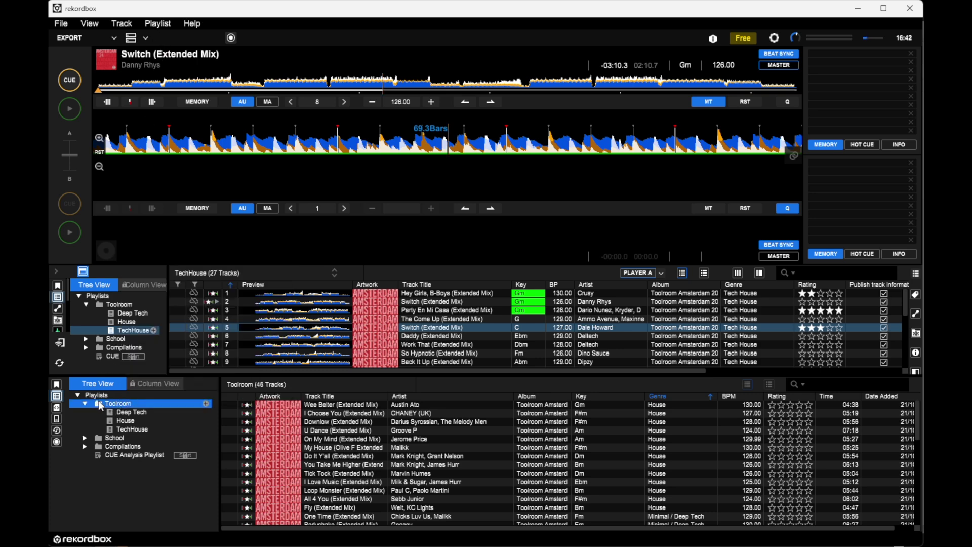
left_click(164, 23)
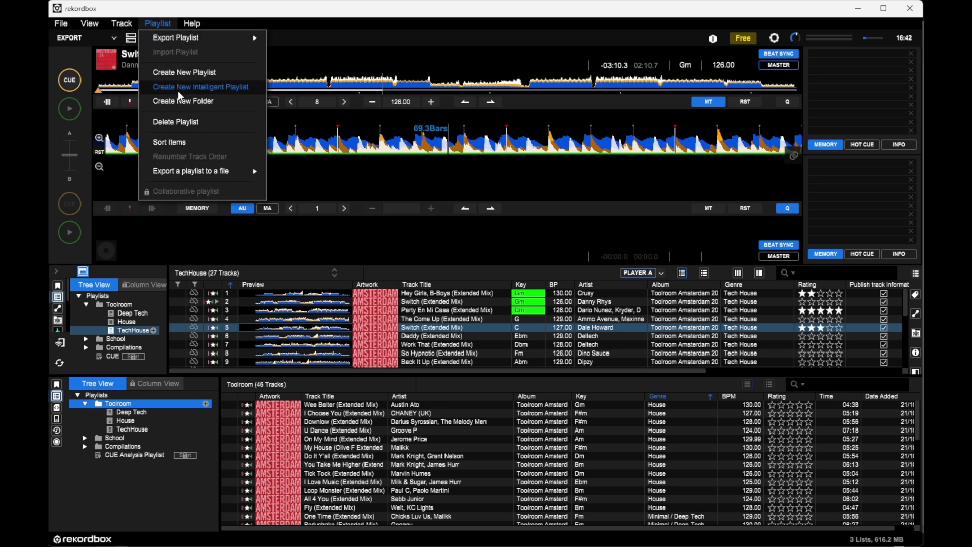
mouse_move(182, 40)
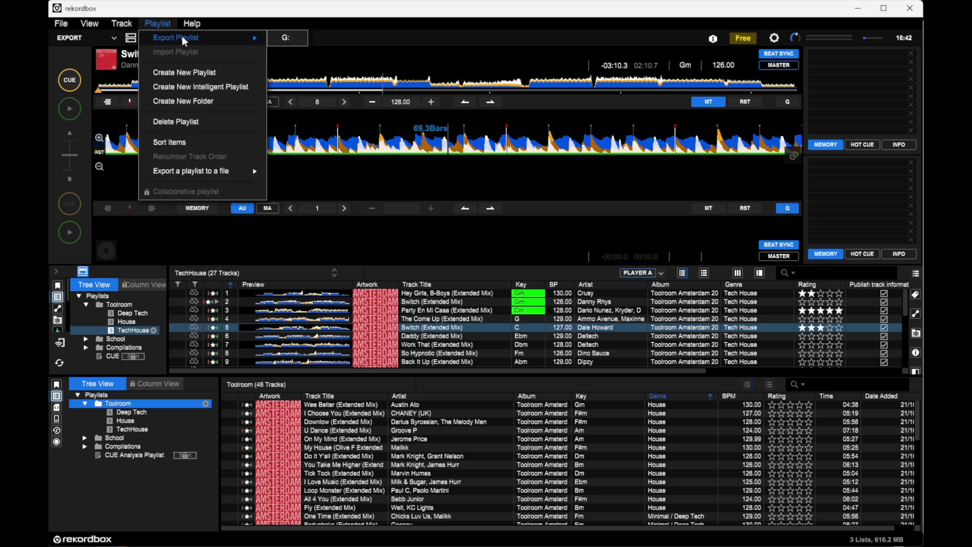
left_click(296, 38)
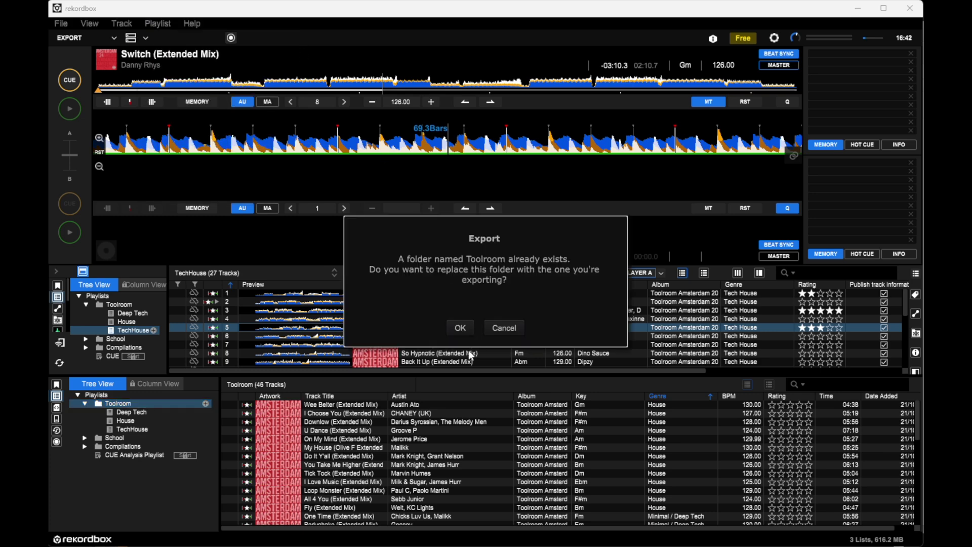
left_click(458, 327)
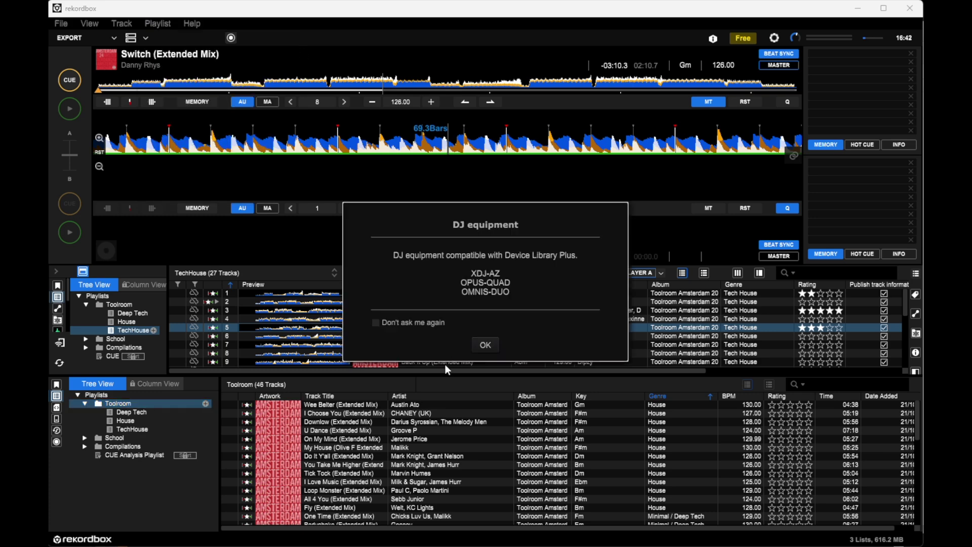
left_click(484, 345)
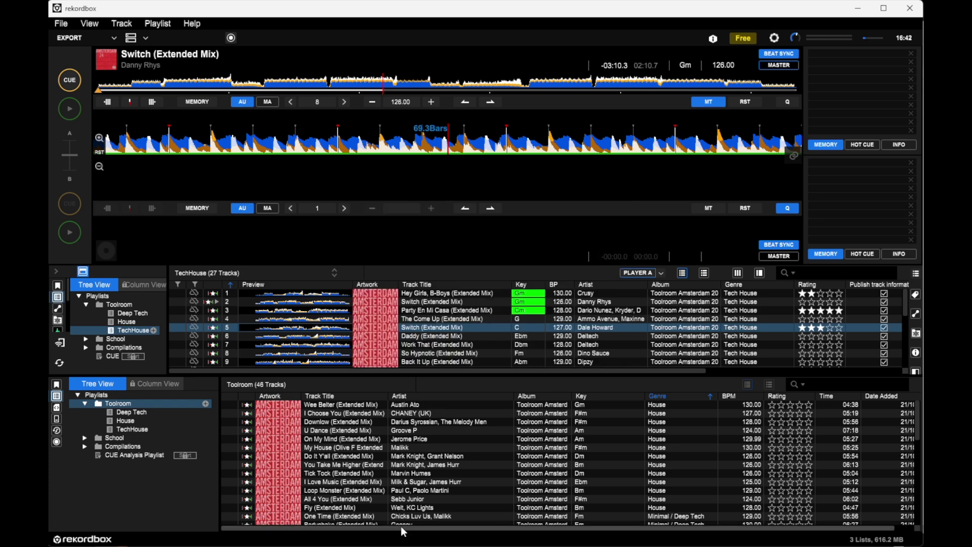